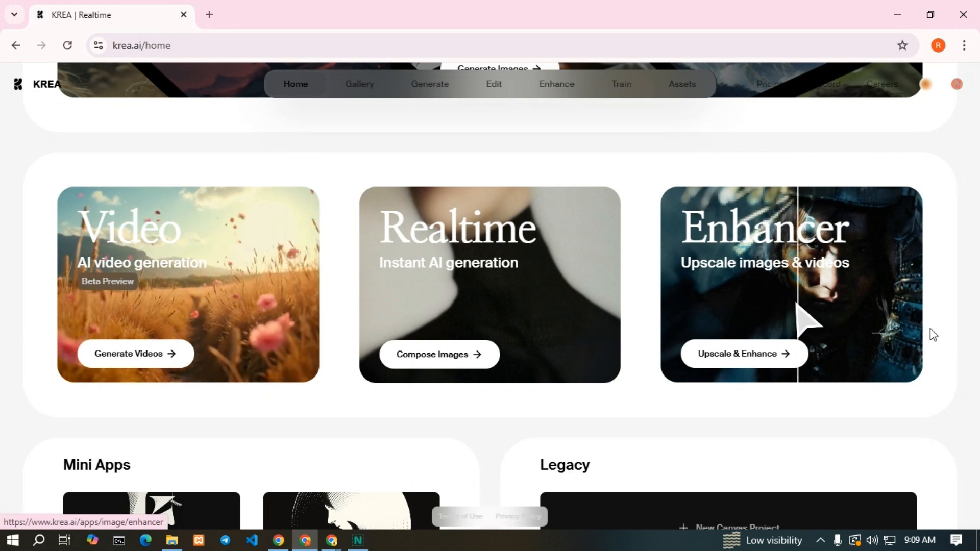
Look over the tools on the home page and open the Realtime image generation tool.
{"action": "scroll", "coordinate": [853, 319], "scroll_direction": "down", "scroll_amount": 3}
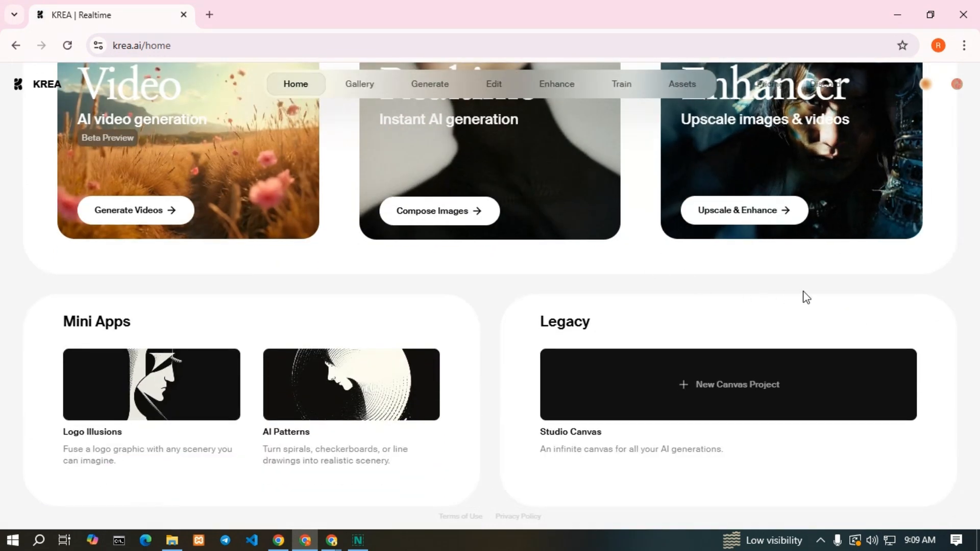
{"action": "scroll", "coordinate": [803, 295], "scroll_direction": "up", "scroll_amount": 10}
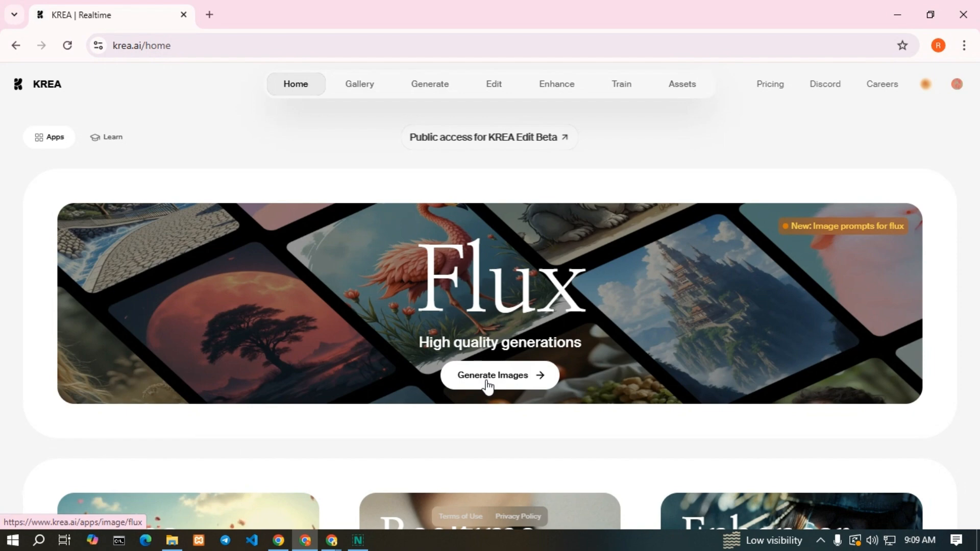
{"action": "scroll", "coordinate": [869, 320], "scroll_direction": "down", "scroll_amount": 8}
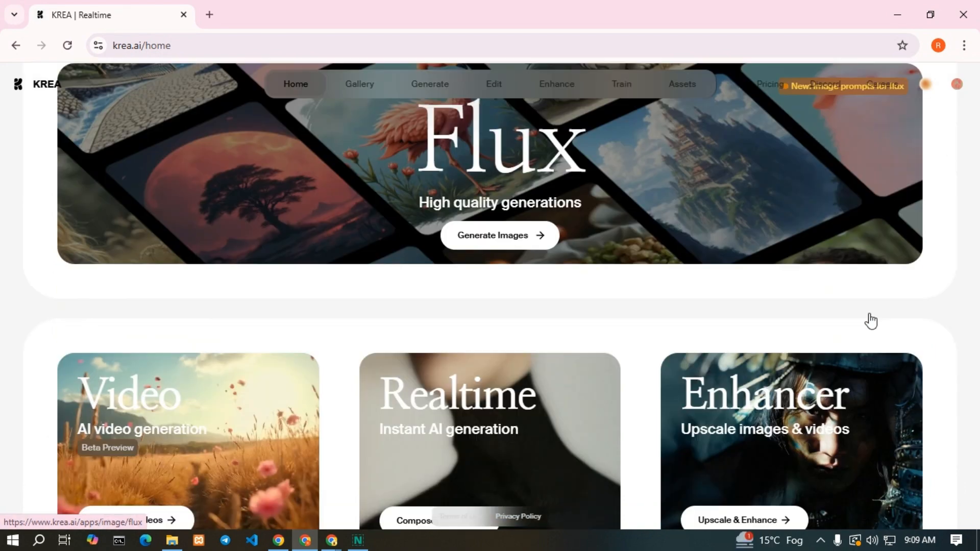
{"action": "scroll", "coordinate": [906, 363], "scroll_direction": "up", "scroll_amount": 3}
{"action": "scroll", "coordinate": [906, 363], "scroll_direction": "up", "scroll_amount": 5}
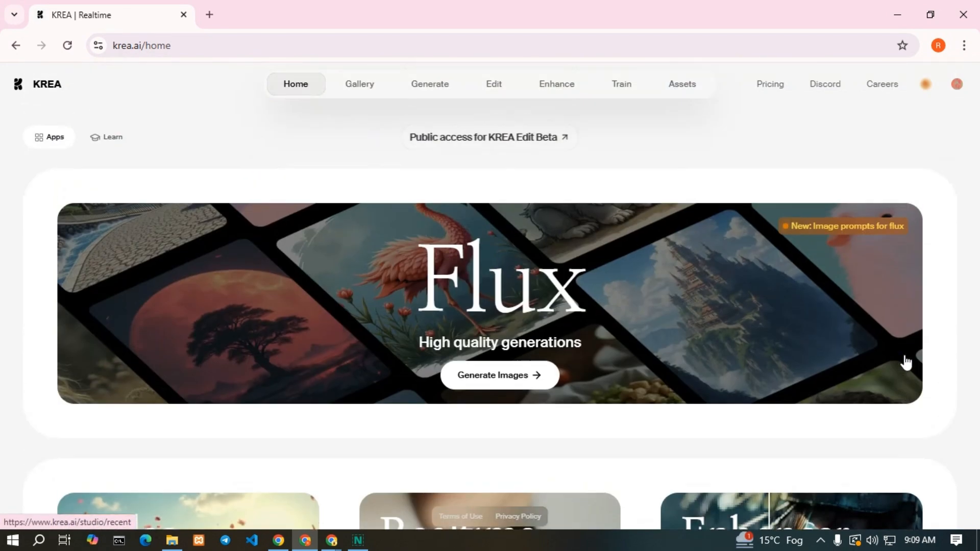
{"action": "scroll", "coordinate": [380, 243], "scroll_direction": "down", "scroll_amount": 2}
{"action": "scroll", "coordinate": [380, 242], "scroll_direction": "down", "scroll_amount": 3}
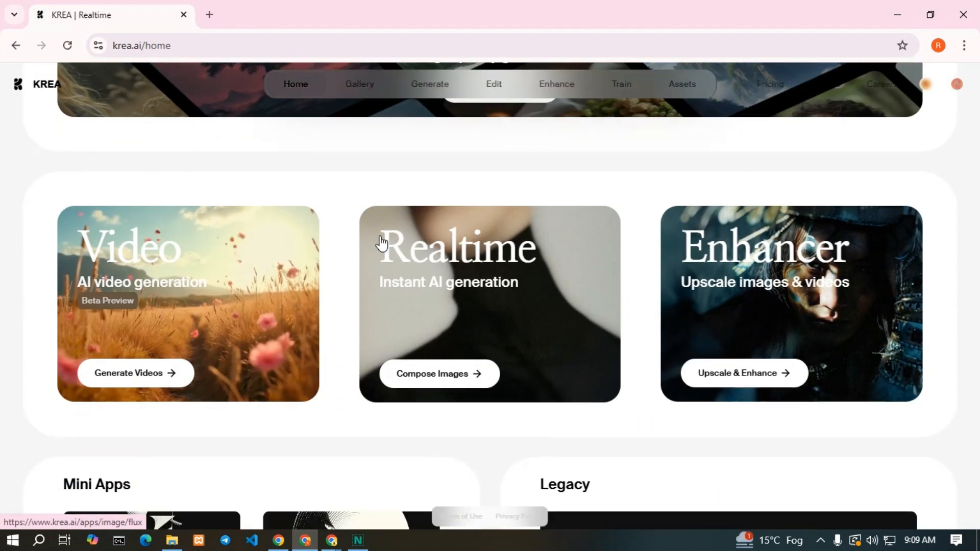
{"action": "scroll", "coordinate": [381, 243], "scroll_direction": "down", "scroll_amount": 1}
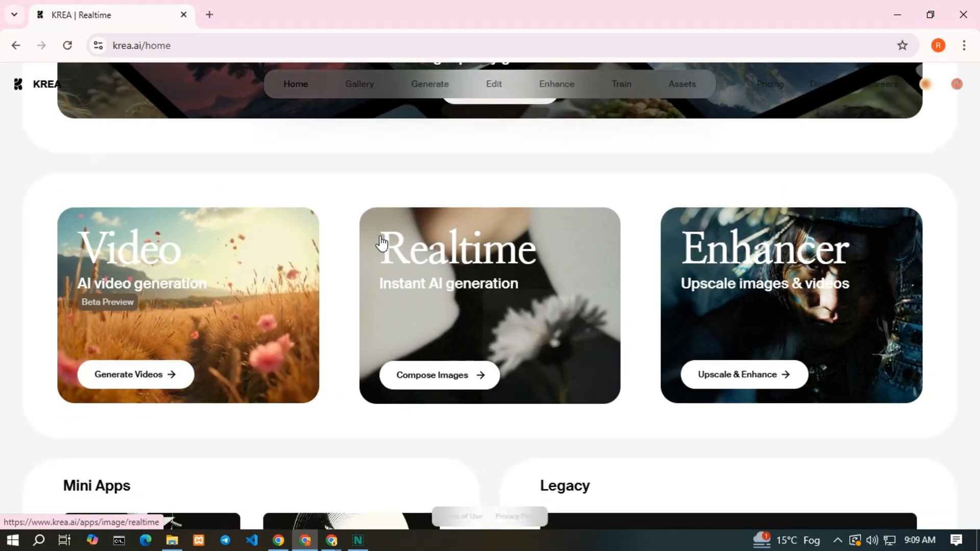
{"action": "left_click", "coordinate": [439, 380]}
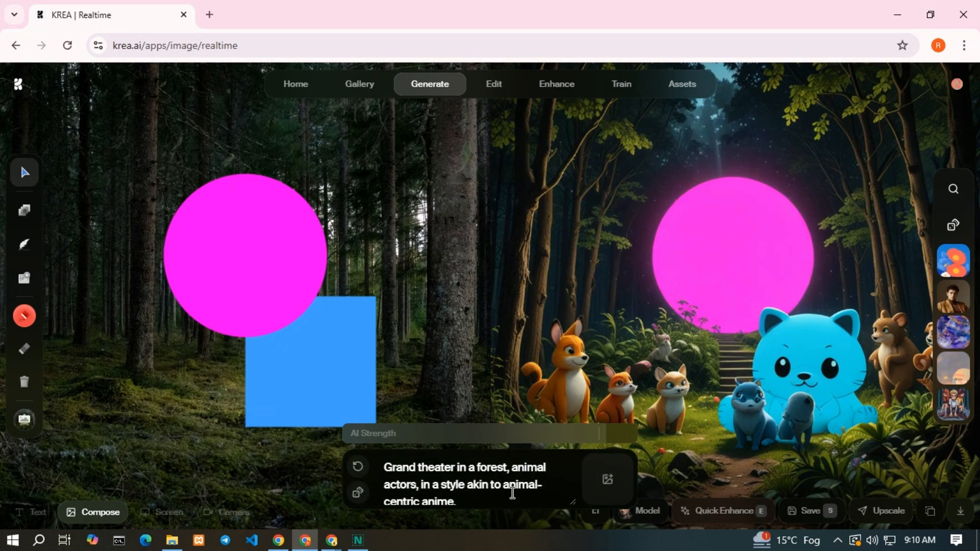
{"action": "scroll", "coordinate": [626, 406], "scroll_direction": "down", "scroll_amount": 1}
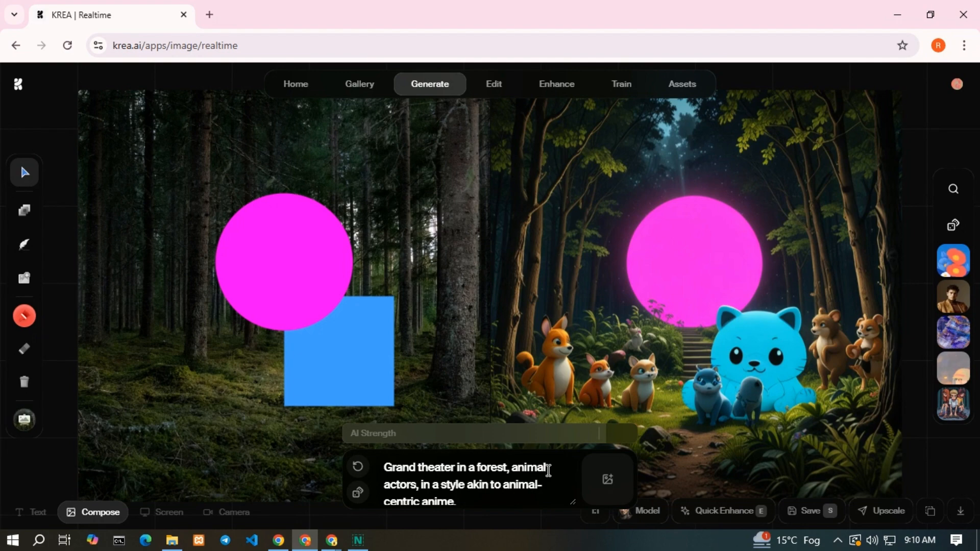
Replace the word "animal" before "actors" in the prompt with "man".
{"action": "key", "text": "BackSpace"}
{"action": "key", "text": "BackSpace"}
{"action": "key", "text": "BackSpace"}
{"action": "key", "text": "BackSpace"}
{"action": "key", "text": "BackSpace"}
{"action": "key", "text": "BackSpace"}
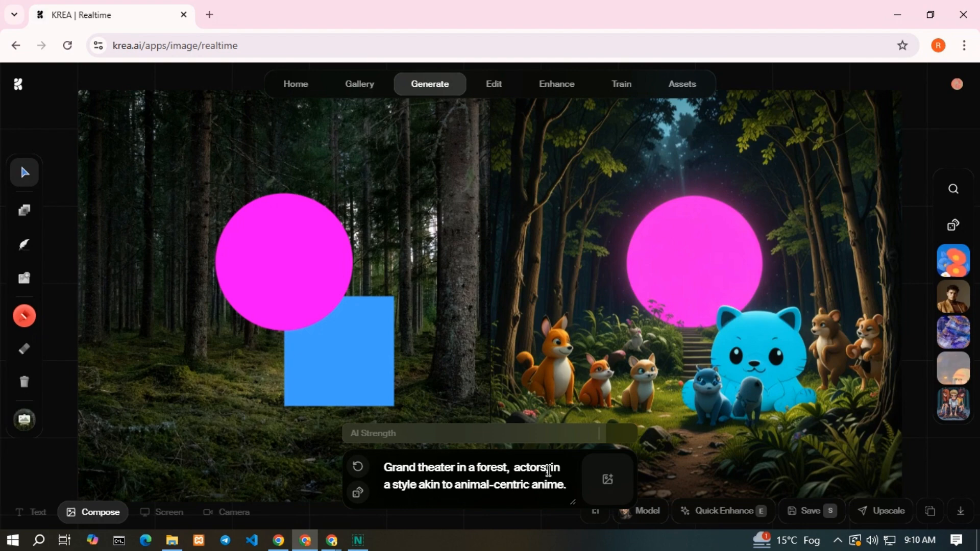
{"action": "type", "text": "man"}
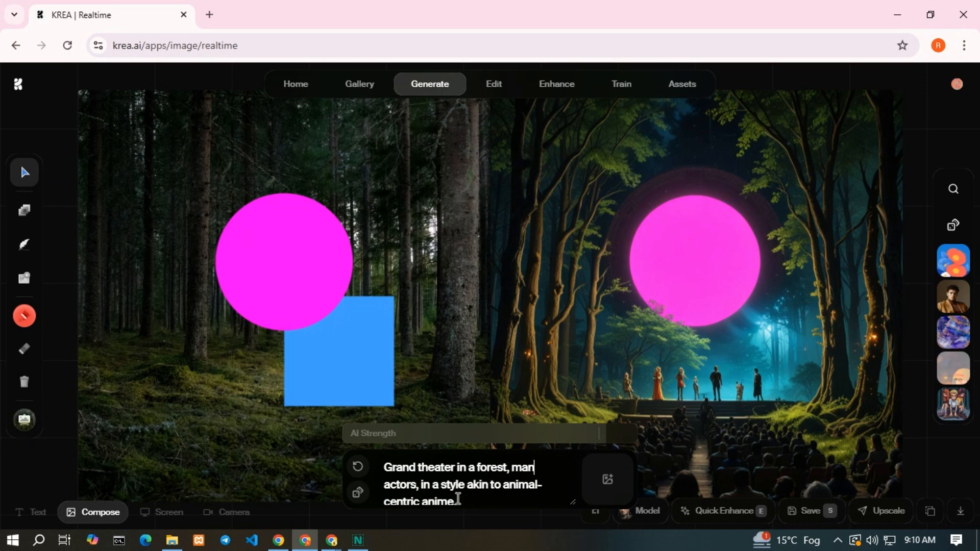
Replace the entire prompt with "A cat cooking lasanga".
{"action": "left_click_drag", "start_coordinate": [468, 503], "coordinate": [375, 469]}
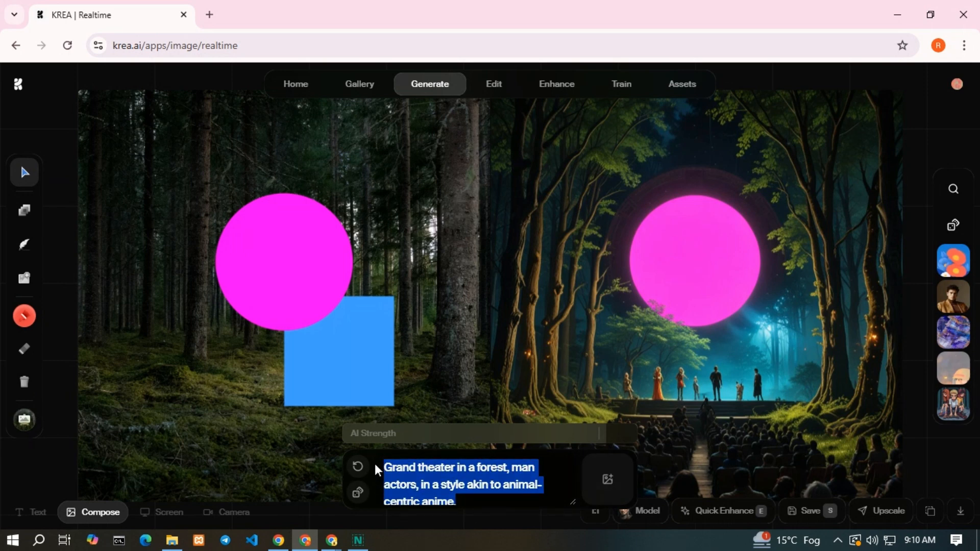
{"action": "key", "text": "BackSpace"}
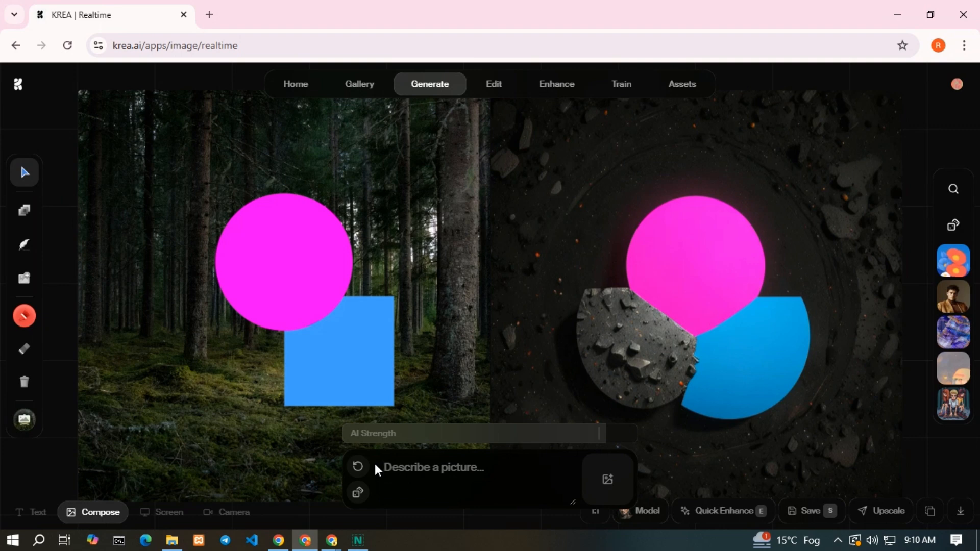
{"action": "type", "text": "A"}
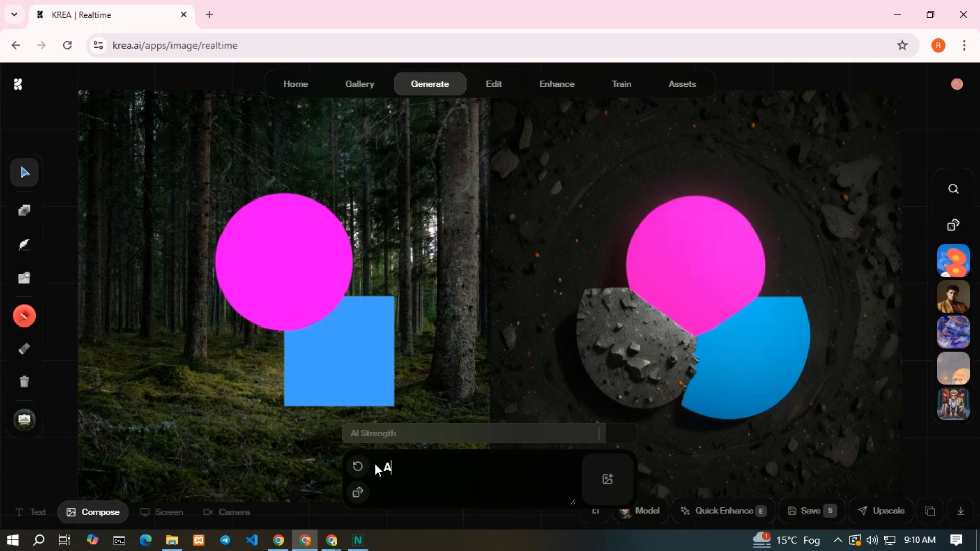
{"action": "type", "text": " cat cooking"}
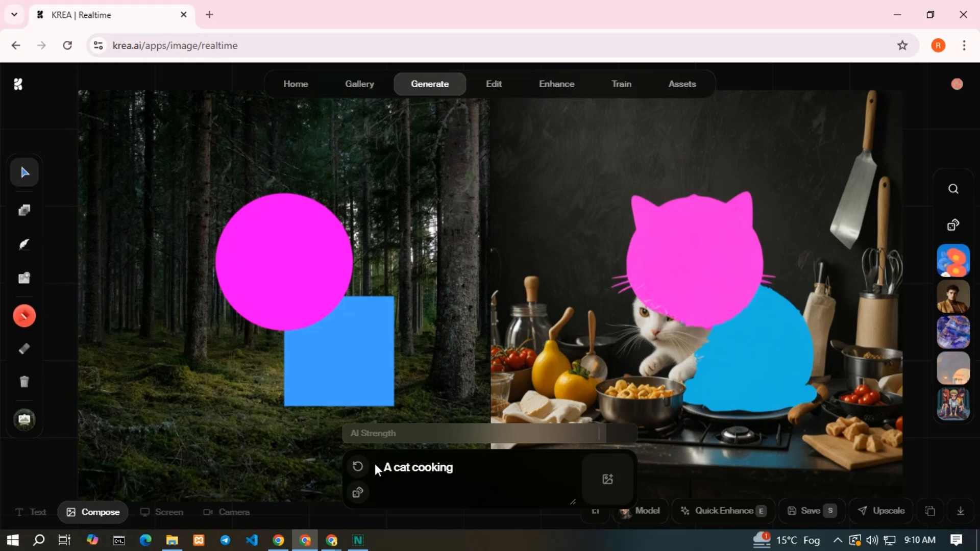
{"action": "type", "text": "lasanga"}
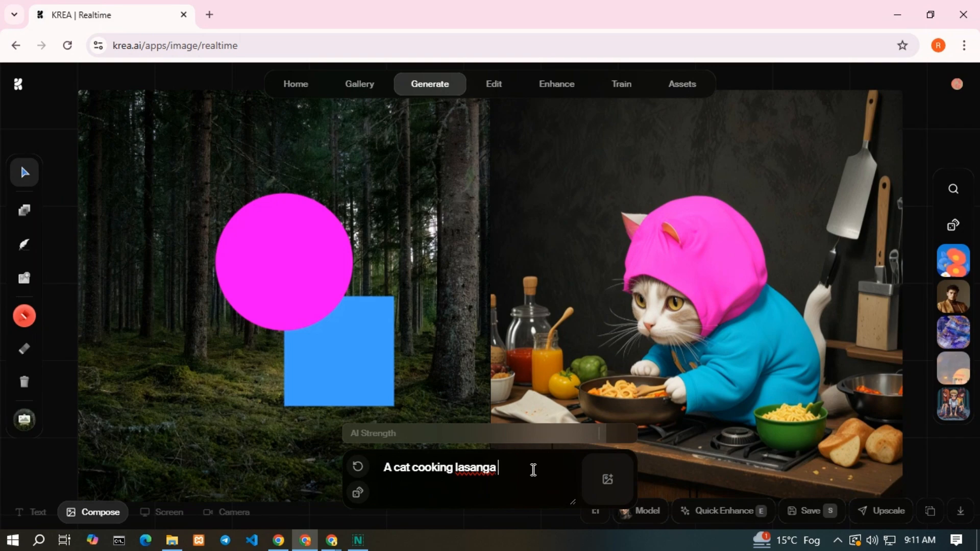
Extend the prompt with "wearing cooking dress".
{"action": "type", "text": "wearing"}
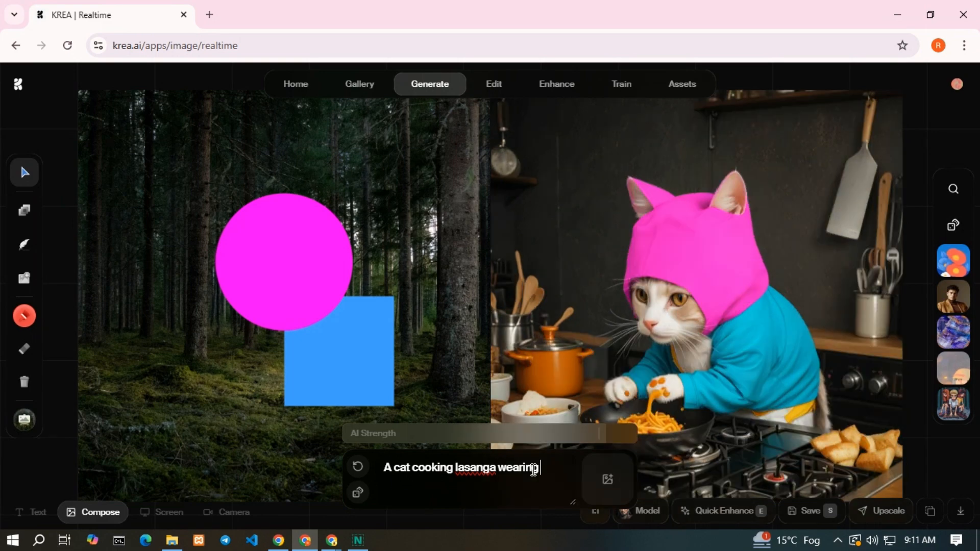
{"action": "type", "text": " cooking"}
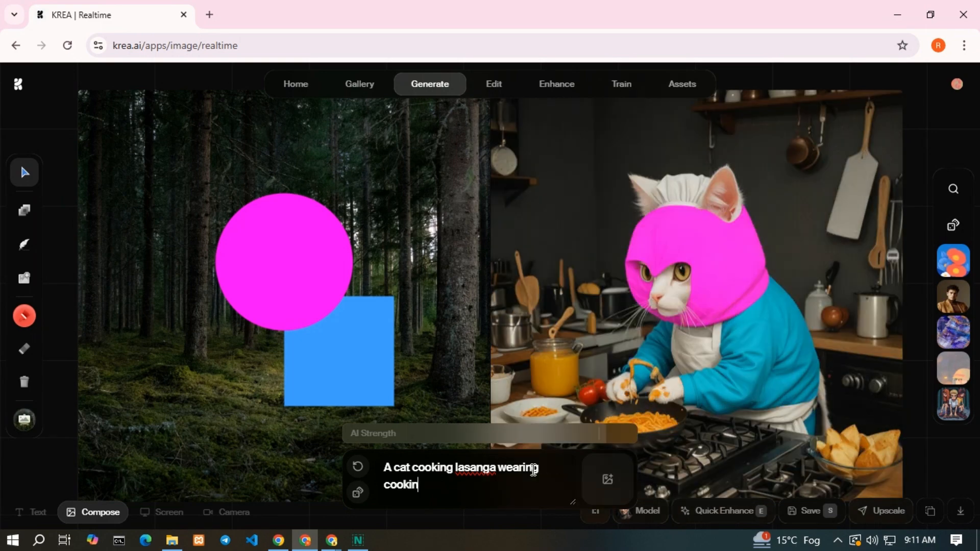
{"action": "type", "text": " dre"}
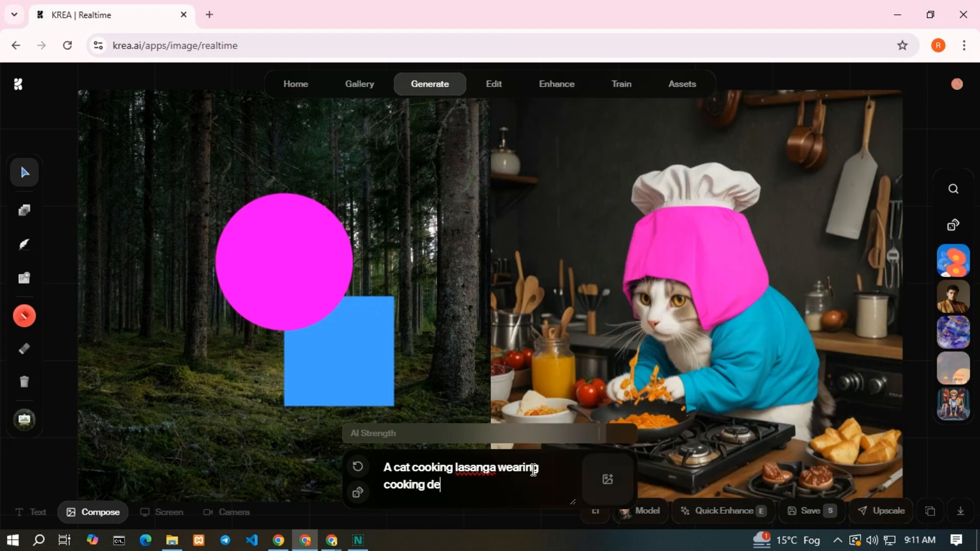
{"action": "key", "text": "BackSpace"}
{"action": "type", "text": "ress"}
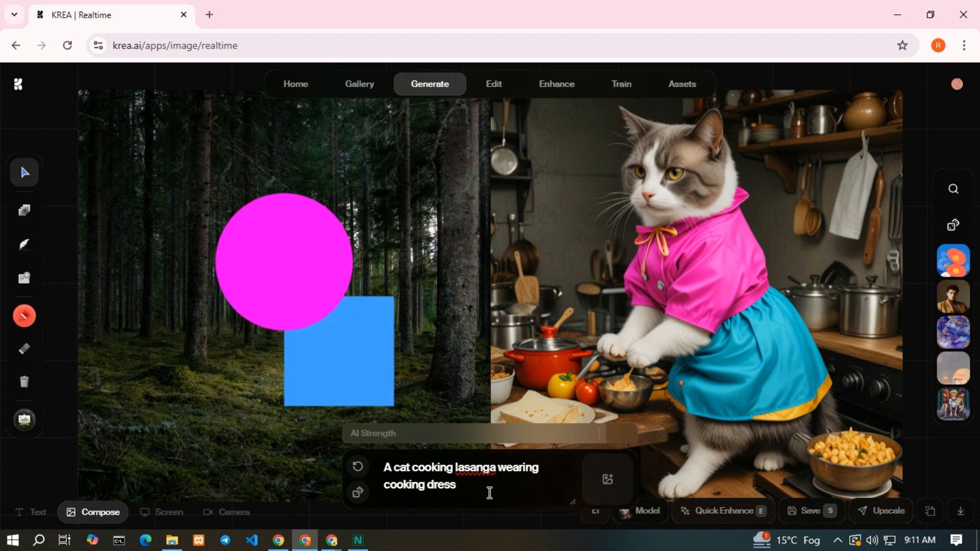
Add "with his friends near to him" to the end of the prompt.
{"action": "type", "text": "th his"}
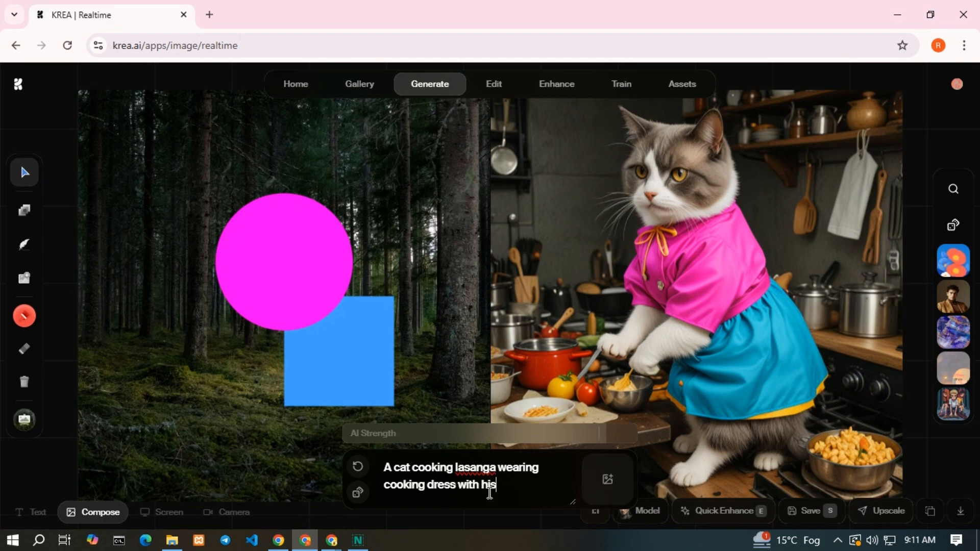
{"action": "type", "text": " friends"}
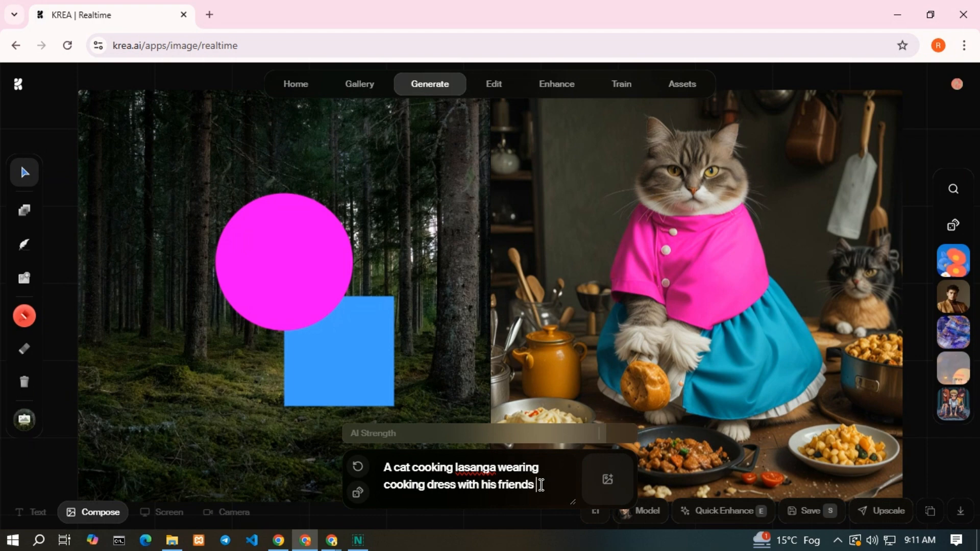
{"action": "type", "text": "friends near to him"}
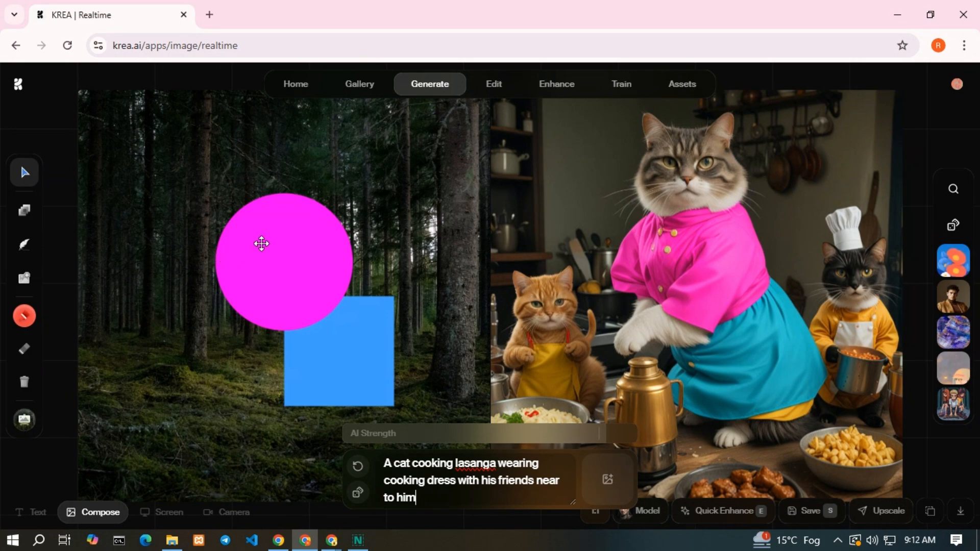
Move the magenta circle down and to the left until it sits beside the blue square.
{"action": "left_click", "coordinate": [261, 243]}
{"action": "left_click_drag", "start_coordinate": [262, 243], "coordinate": [201, 317]}
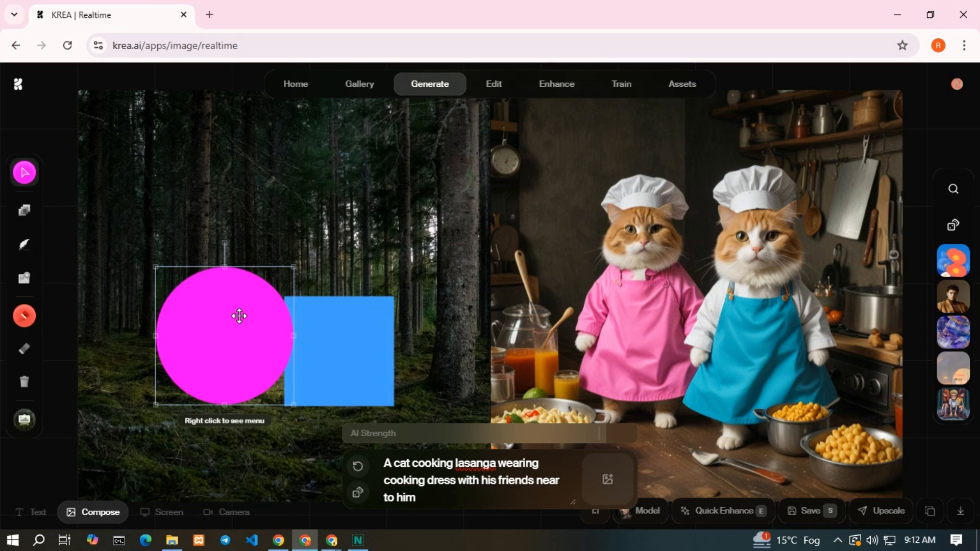
{"action": "left_click_drag", "start_coordinate": [247, 313], "coordinate": [237, 361]}
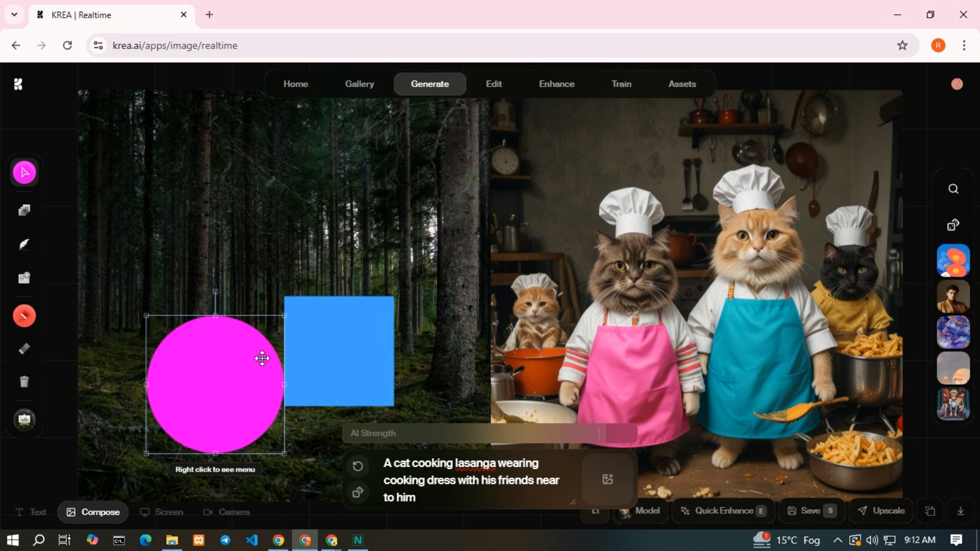
Delete the magenta circle and move the blue square up and left toward the middle of the canvas.
{"action": "key", "text": "Delete"}
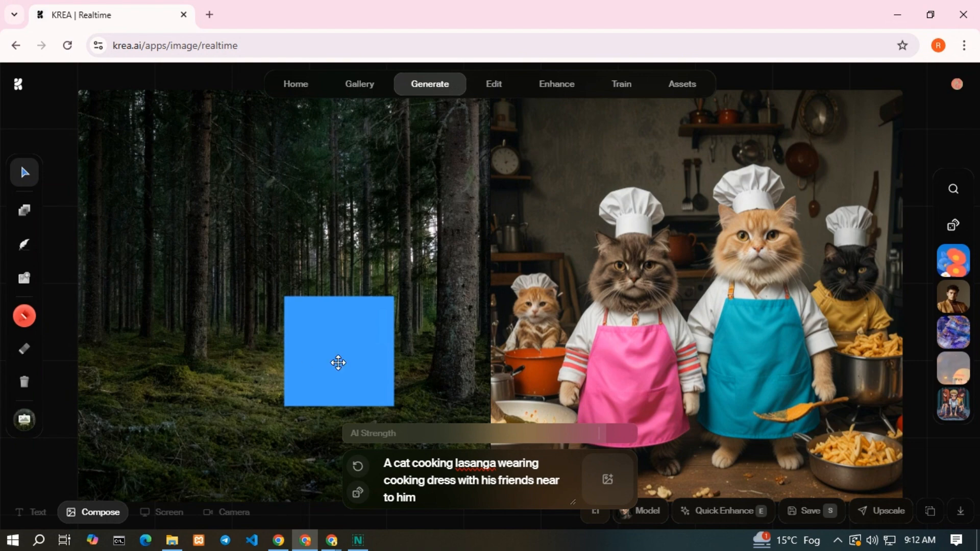
{"action": "left_click", "coordinate": [345, 365]}
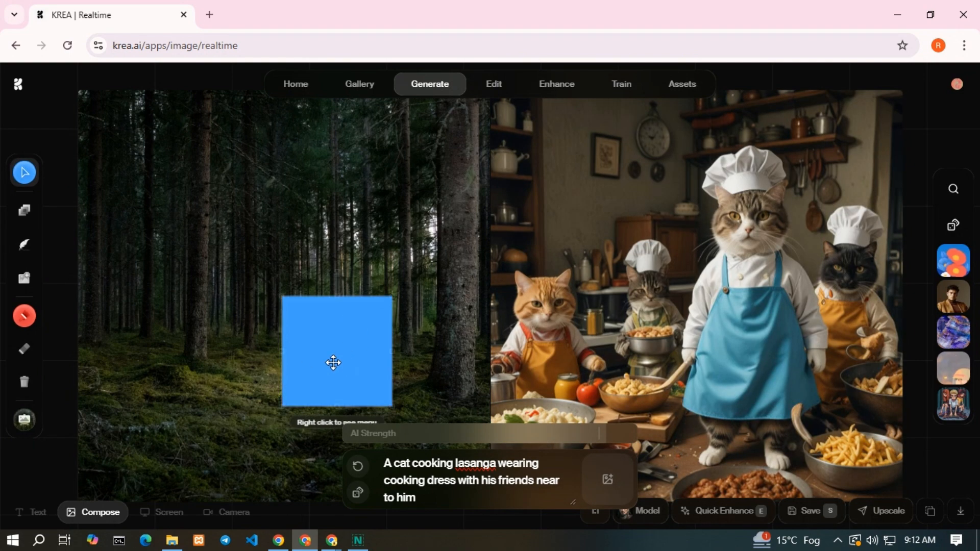
{"action": "left_click_drag", "start_coordinate": [347, 366], "coordinate": [280, 323]}
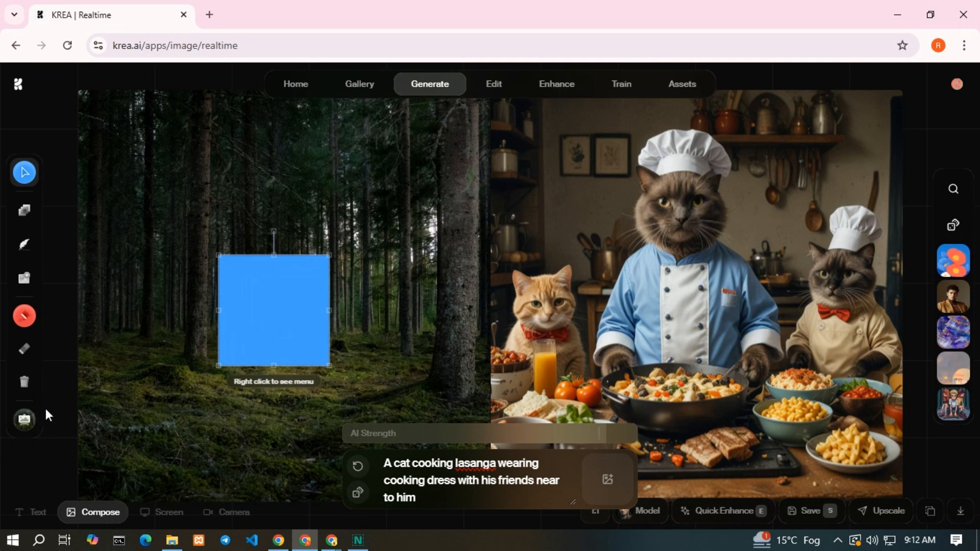
Try solid canvas background colours, first a dull blue and finally a bright yellowish green.
{"action": "left_click", "coordinate": [25, 418]}
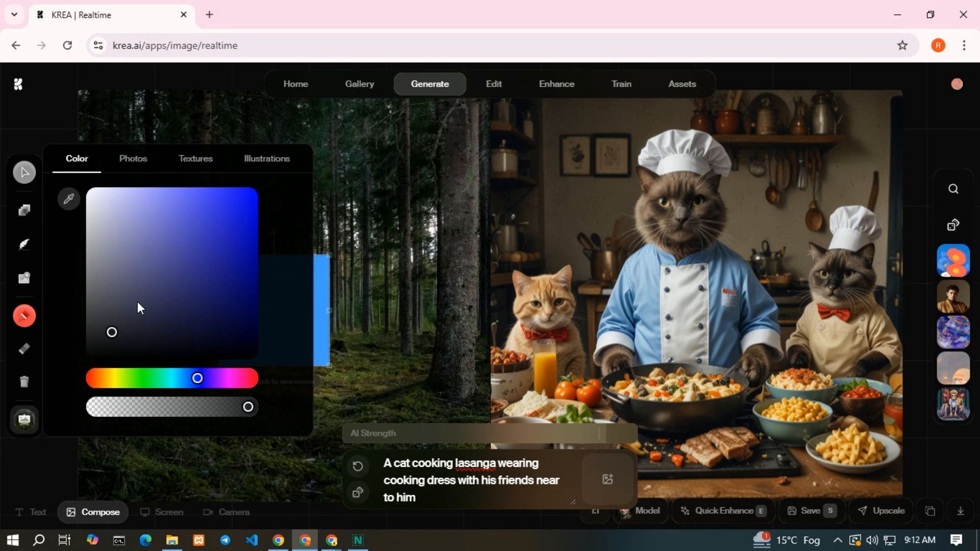
{"action": "left_click", "coordinate": [157, 296]}
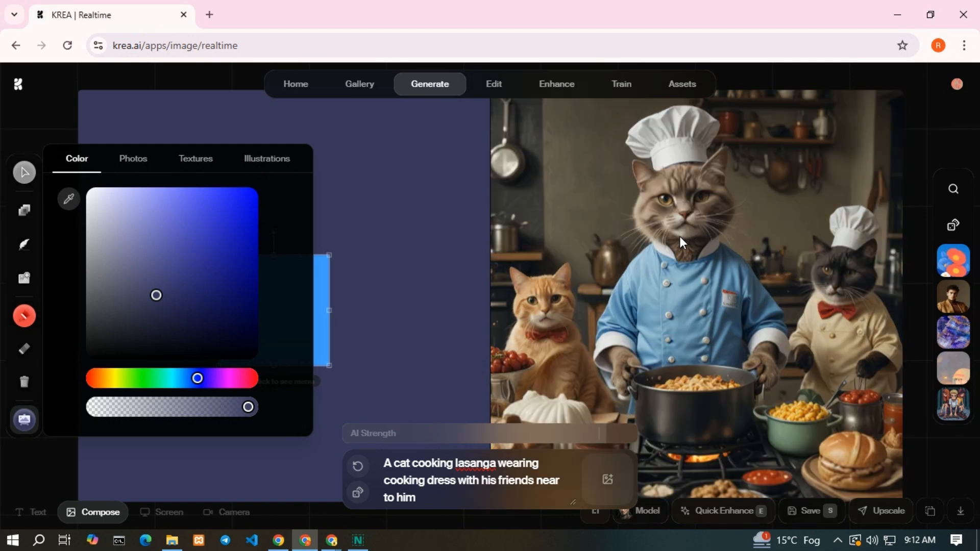
{"action": "left_click", "coordinate": [130, 380]}
{"action": "left_click", "coordinate": [215, 236]}
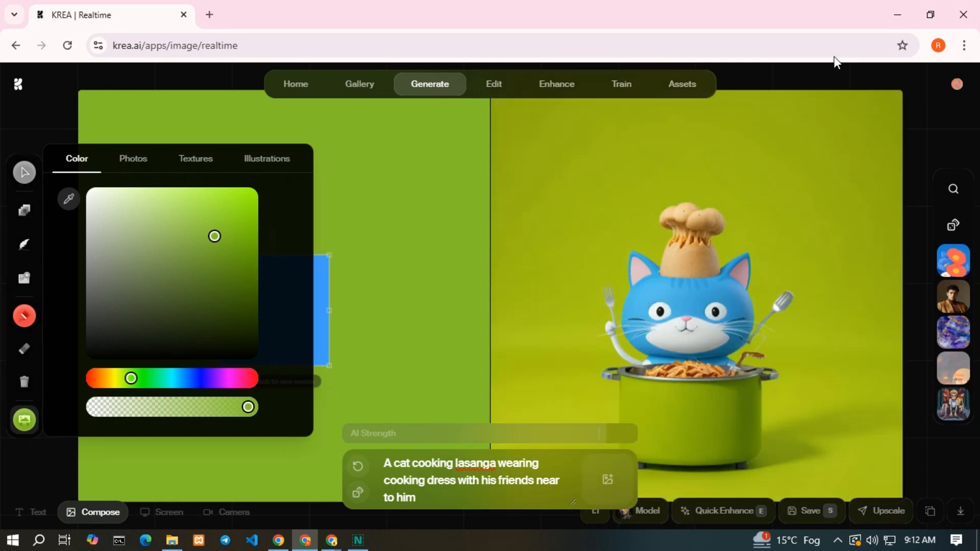
Try Nature photos as the canvas background, first the white blossom trees and finally the wooden deck by the water.
{"action": "left_click", "coordinate": [140, 158]}
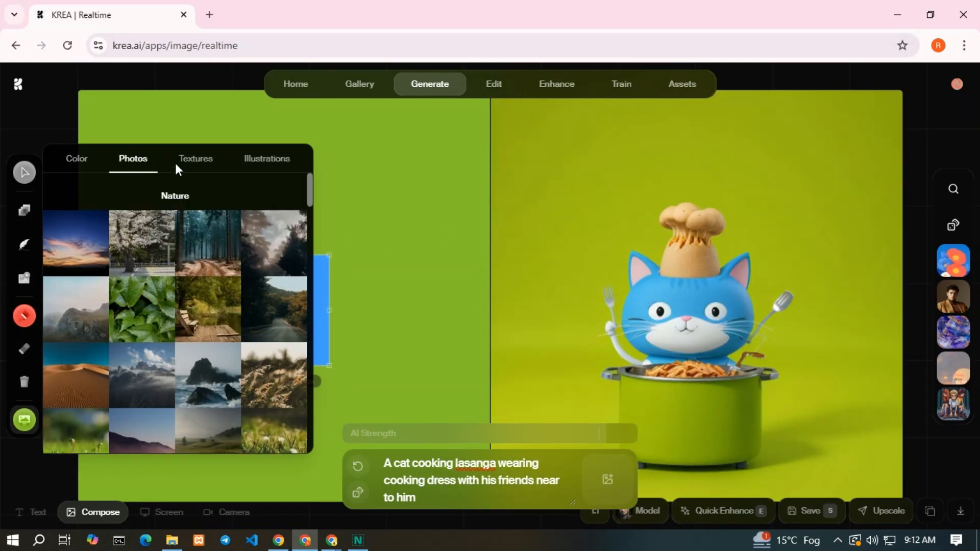
{"action": "left_click", "coordinate": [169, 240]}
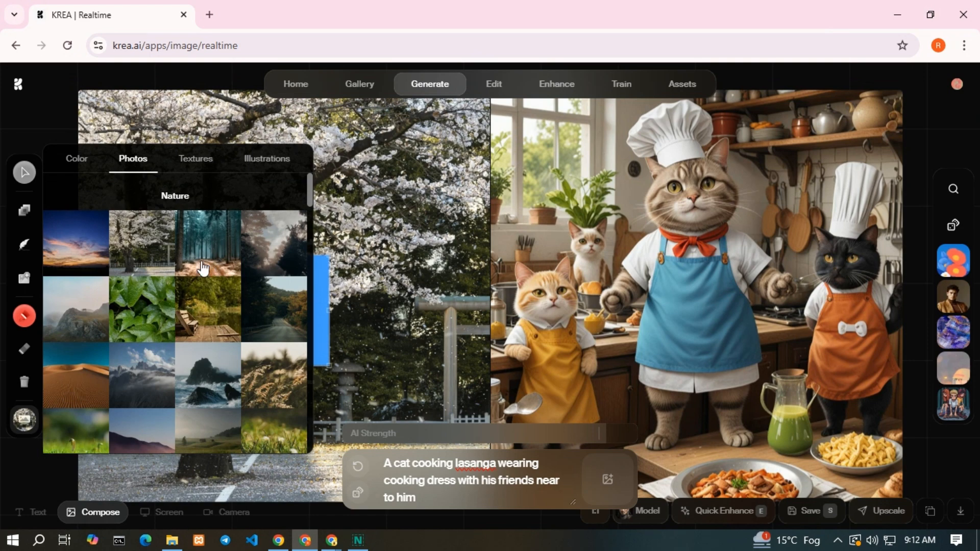
{"action": "left_click", "coordinate": [217, 309]}
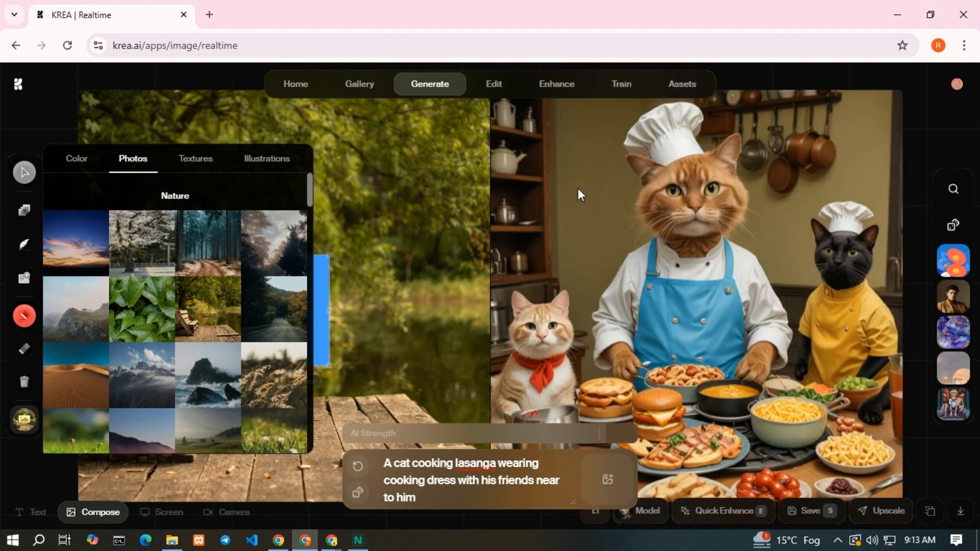
Set the canvas background to the Abstract texture of glowing lanterns in a night sky.
{"action": "left_click", "coordinate": [194, 161]}
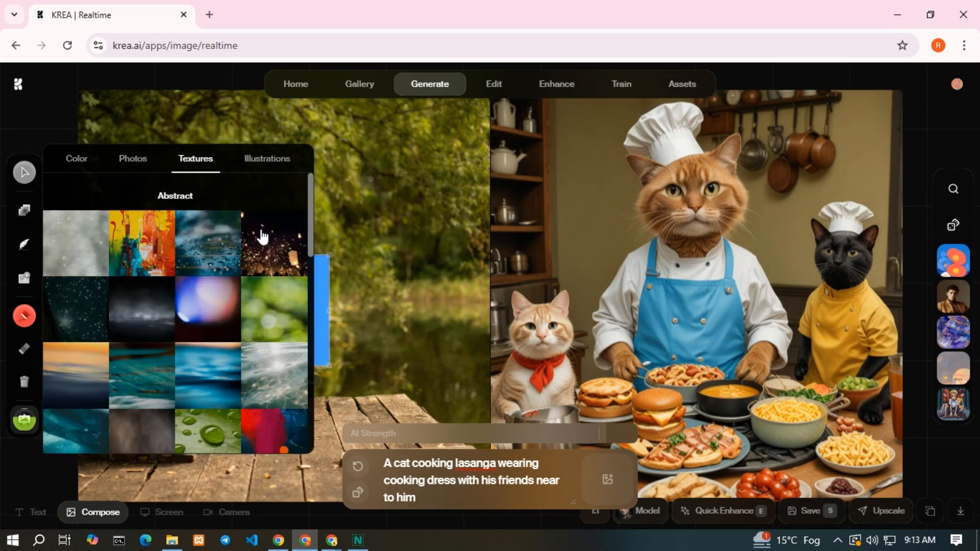
{"action": "left_click", "coordinate": [267, 247]}
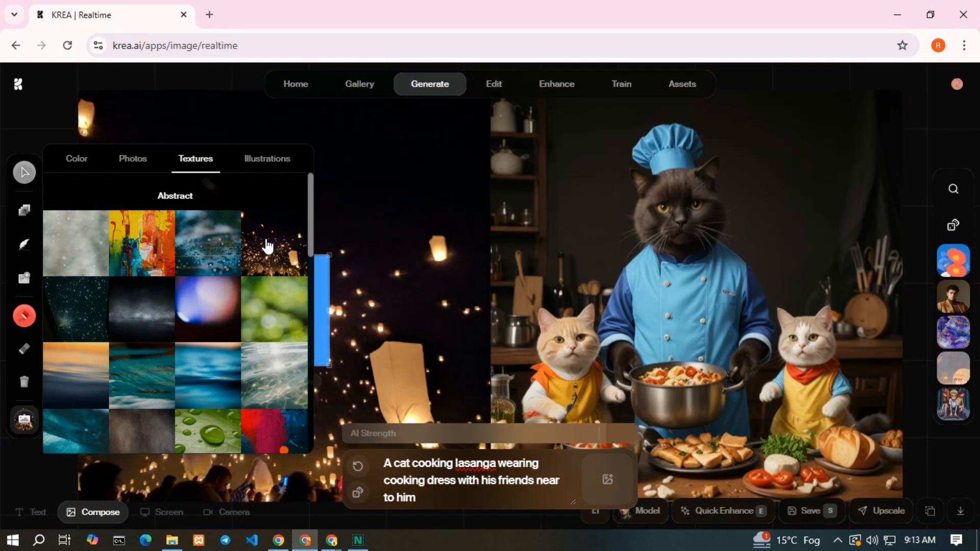
Try Texture images as the canvas background, first the cracked dark rock and finally the peach roses.
{"action": "scroll", "coordinate": [154, 322], "scroll_direction": "down", "scroll_amount": 5}
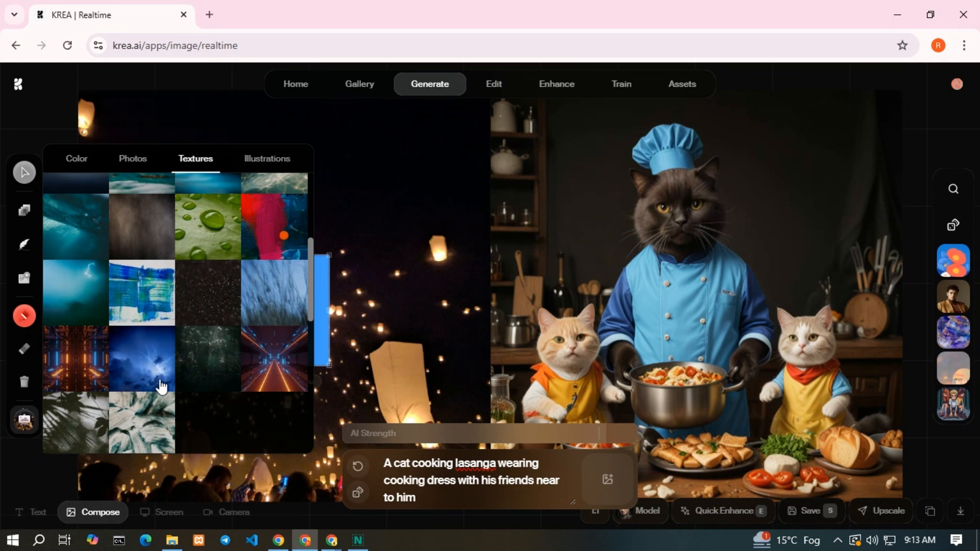
{"action": "scroll", "coordinate": [219, 380], "scroll_direction": "down", "scroll_amount": 5}
{"action": "scroll", "coordinate": [220, 380], "scroll_direction": "down", "scroll_amount": 2}
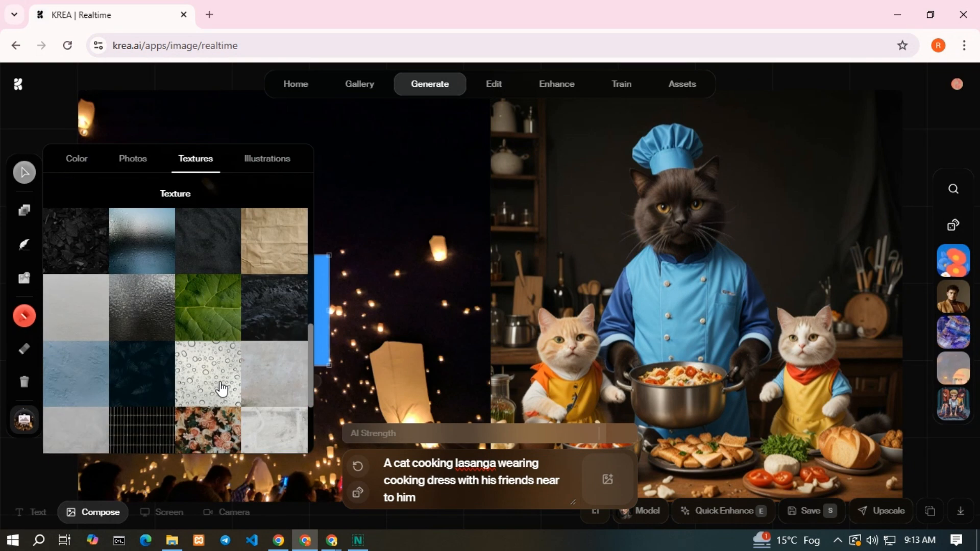
{"action": "left_click", "coordinate": [264, 321]}
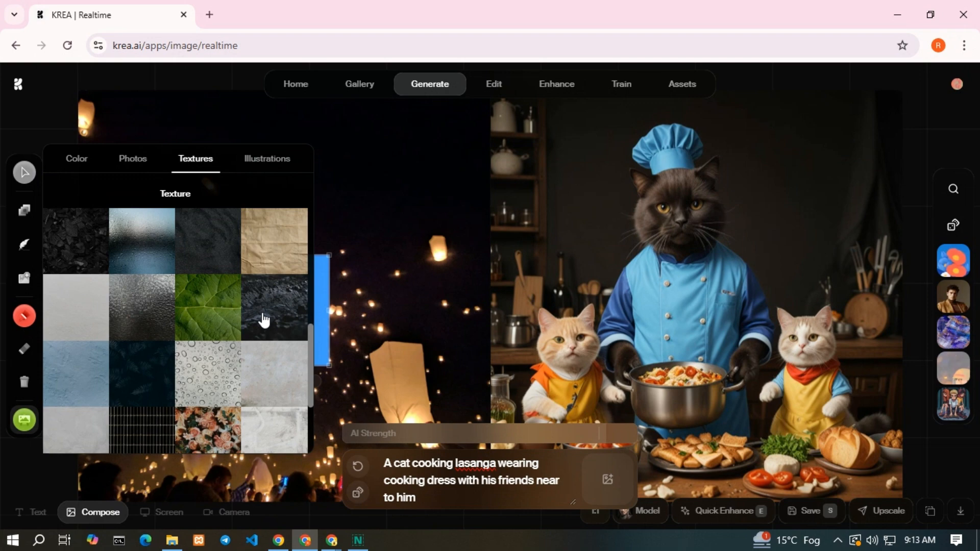
{"action": "scroll", "coordinate": [264, 321], "scroll_direction": "down", "scroll_amount": 2}
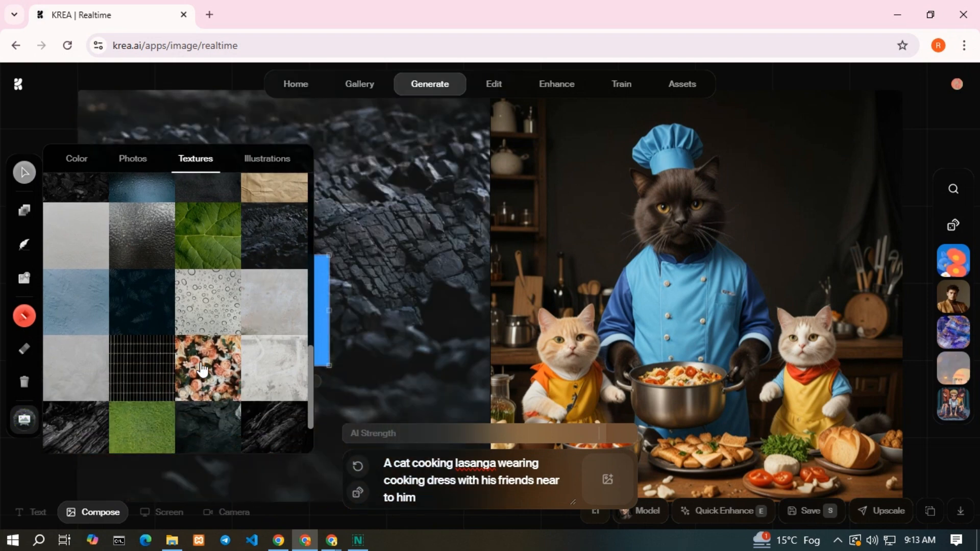
{"action": "left_click", "coordinate": [203, 369]}
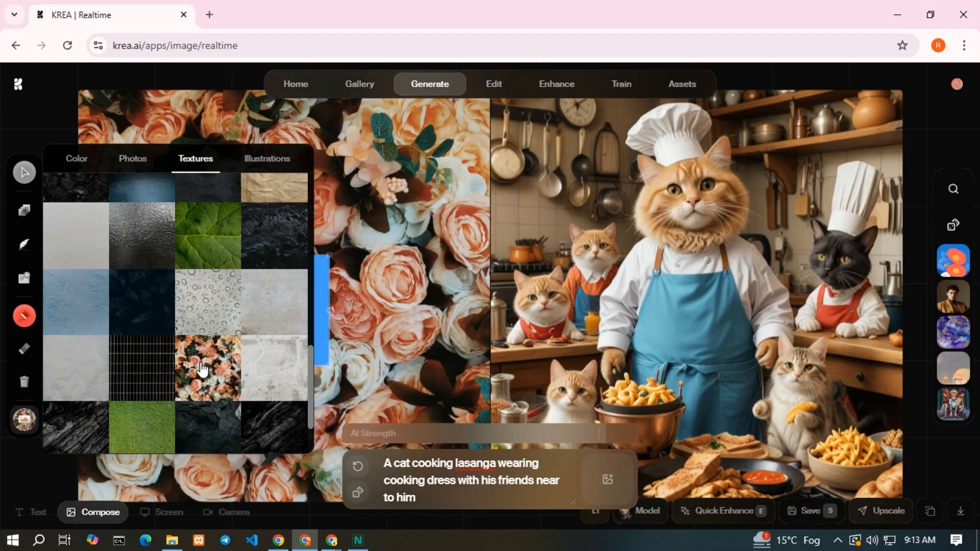
Set the canvas background to the illustration of a house under a full moon with a city skyline behind.
{"action": "scroll", "coordinate": [250, 313], "scroll_direction": "down", "scroll_amount": 2}
{"action": "scroll", "coordinate": [219, 322], "scroll_direction": "up", "scroll_amount": 10}
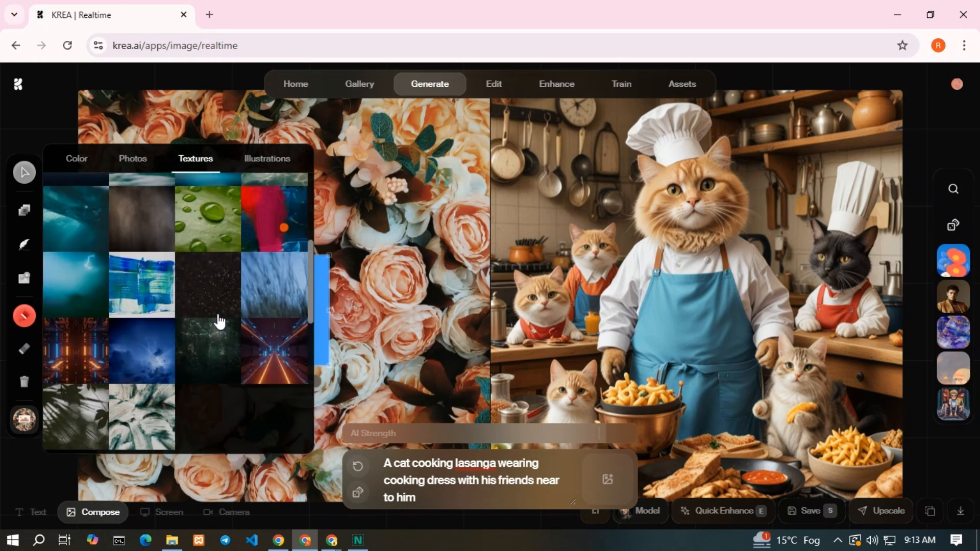
{"action": "left_click", "coordinate": [274, 156]}
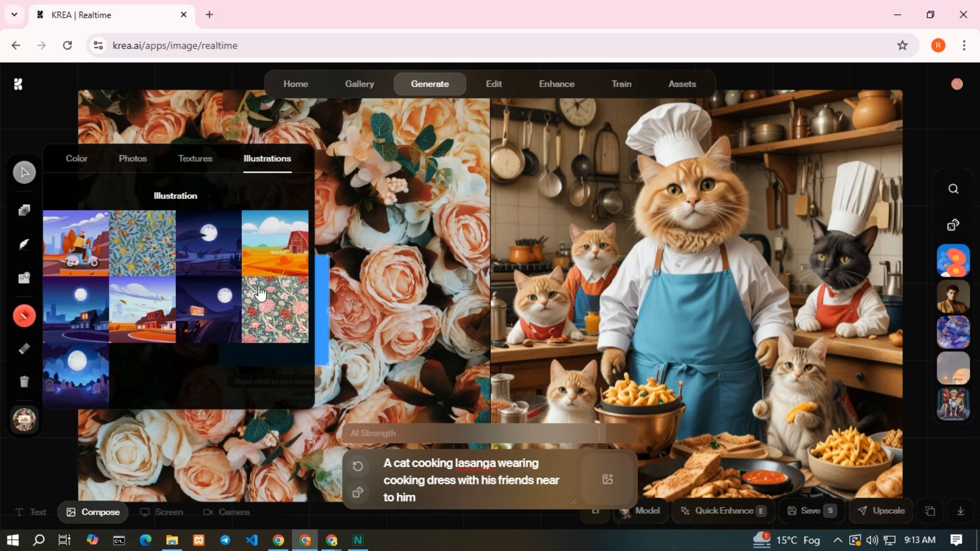
{"action": "left_click", "coordinate": [85, 316]}
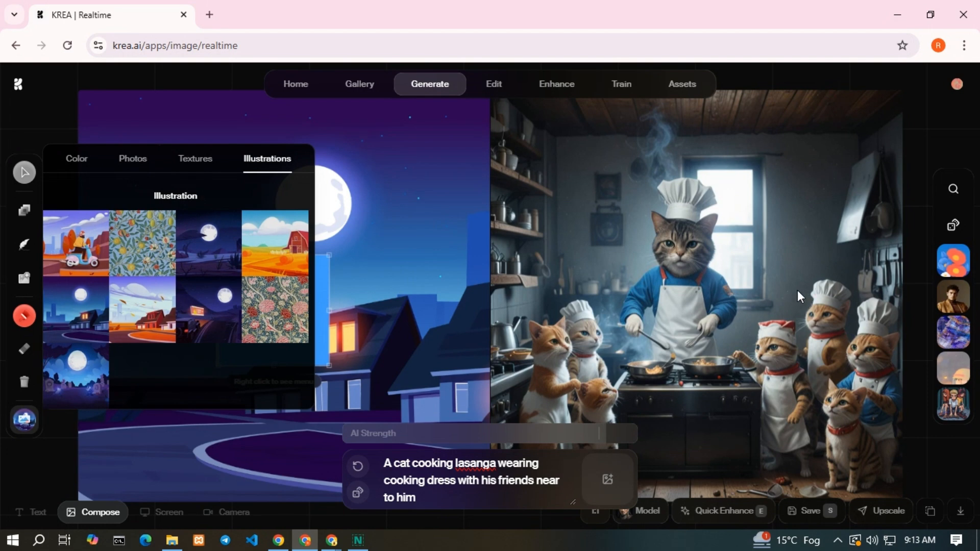
Download the generated cat image, open downloadedImage.png to view it, and close the viewer.
{"action": "left_click", "coordinate": [962, 513]}
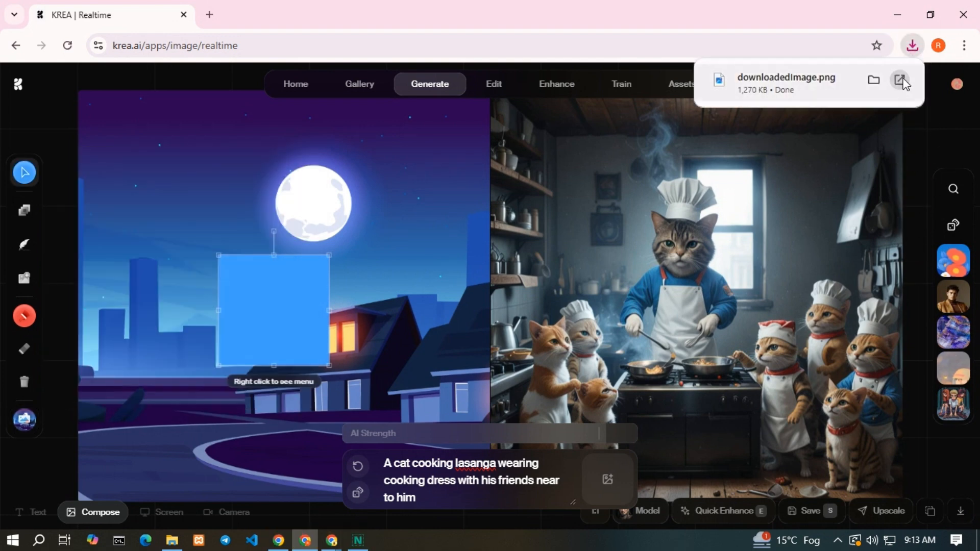
{"action": "left_click", "coordinate": [901, 80]}
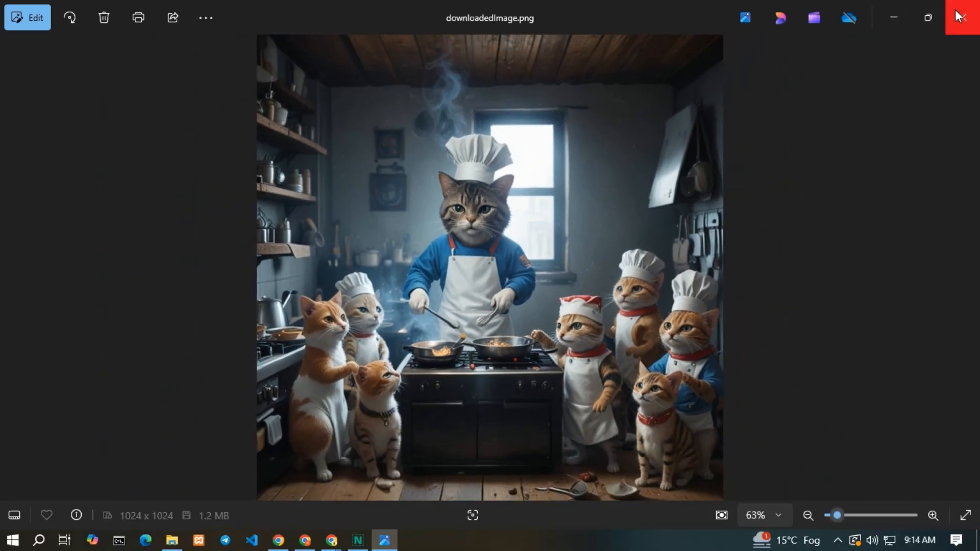
{"action": "left_click", "coordinate": [958, 16]}
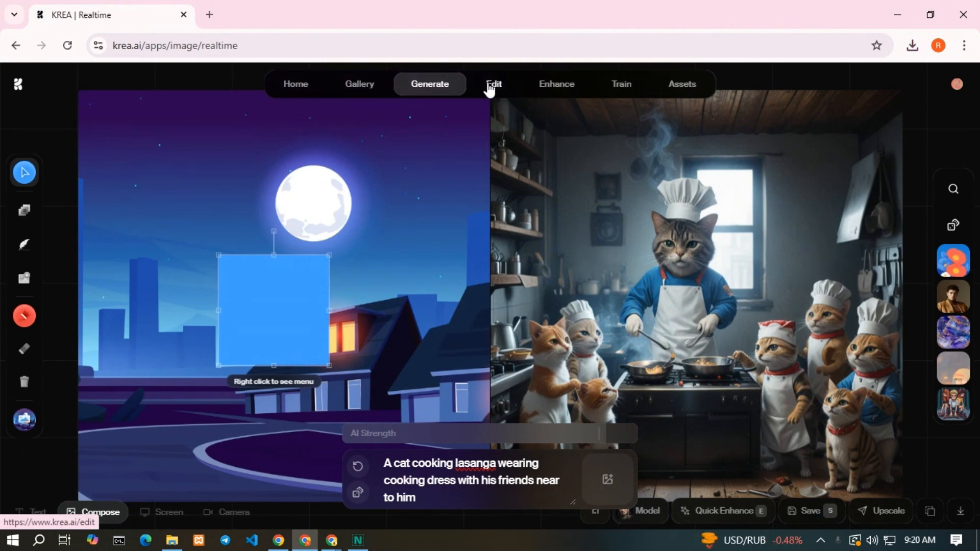
Open the image editor and upload messi.jpg from the Downloads folder.
{"action": "left_click", "coordinate": [493, 85]}
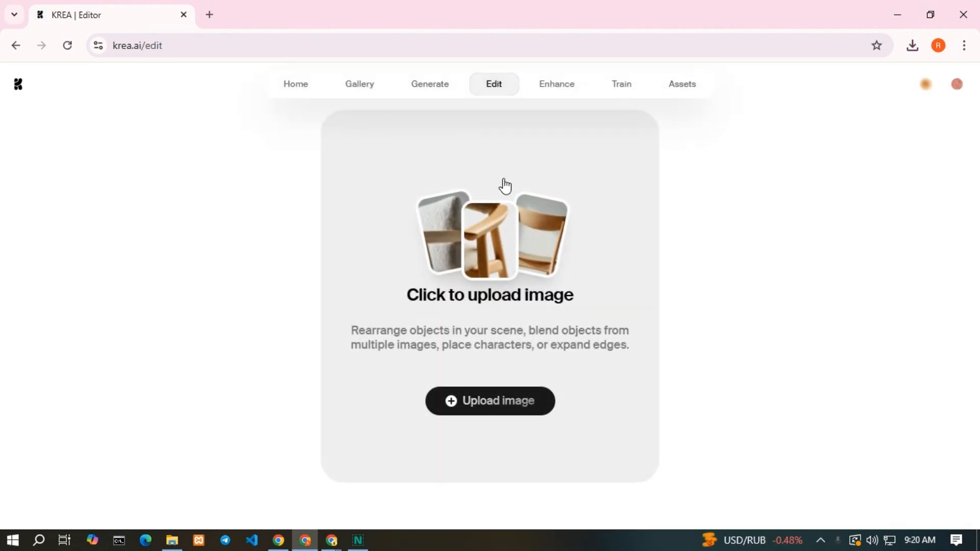
{"action": "left_click", "coordinate": [492, 403]}
{"action": "left_click", "coordinate": [177, 140]}
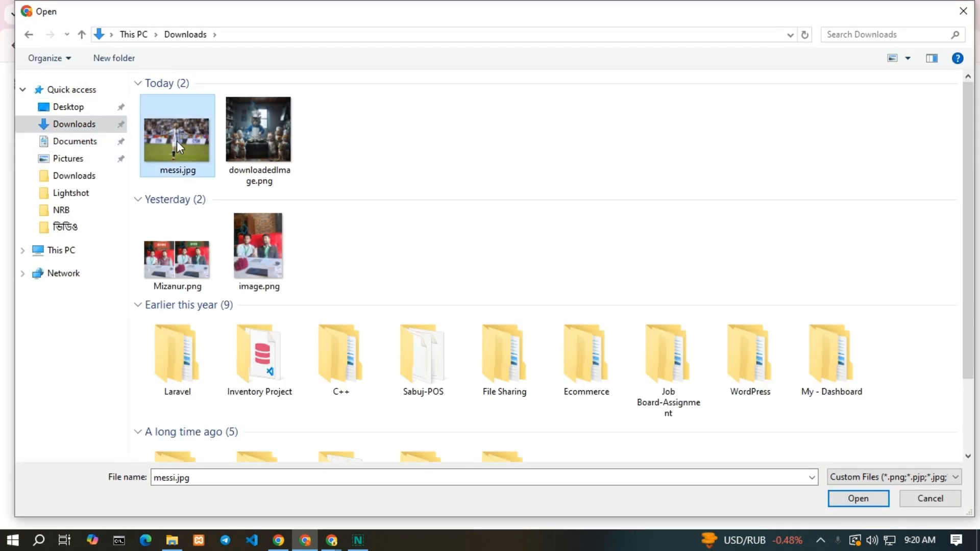
{"action": "left_click", "coordinate": [850, 499]}
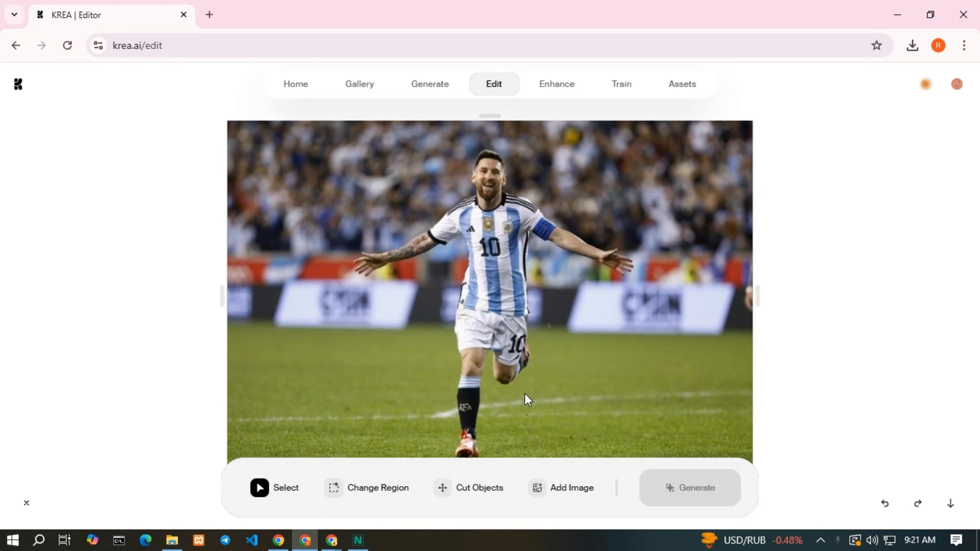
Mark a change region around the player's planted foot on the grass.
{"action": "left_click", "coordinate": [374, 494]}
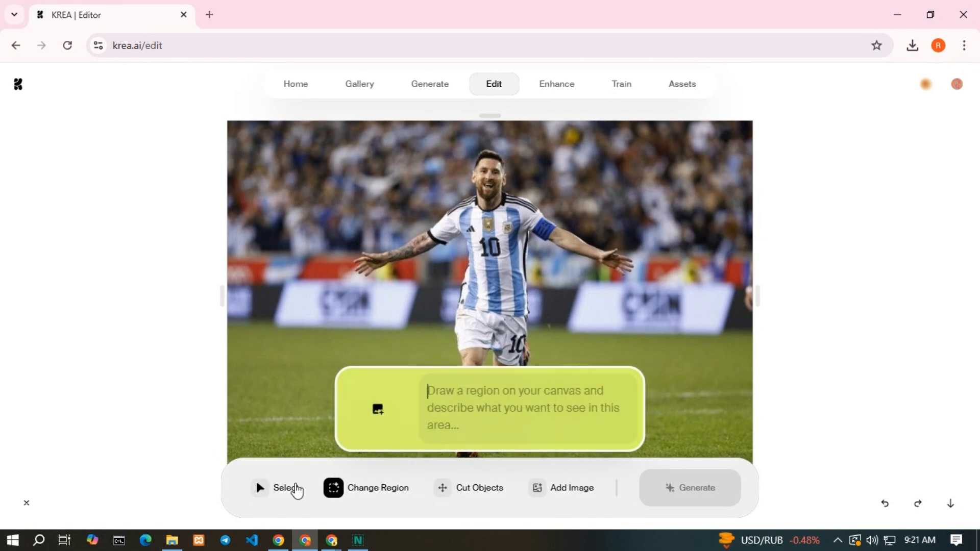
{"action": "left_click", "coordinate": [296, 489]}
{"action": "scroll", "coordinate": [498, 391], "scroll_direction": "down", "scroll_amount": 3}
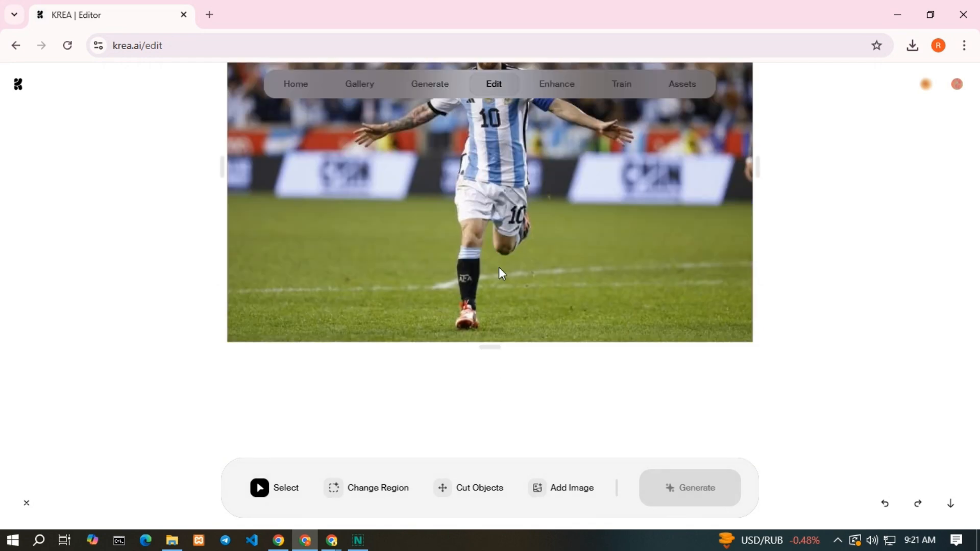
{"action": "mouse_move", "coordinate": [492, 263]}
{"action": "left_mouse_down"}
{"action": "mouse_move", "coordinate": [538, 296]}
{"action": "mouse_move", "coordinate": [483, 265]}
{"action": "left_mouse_up"}
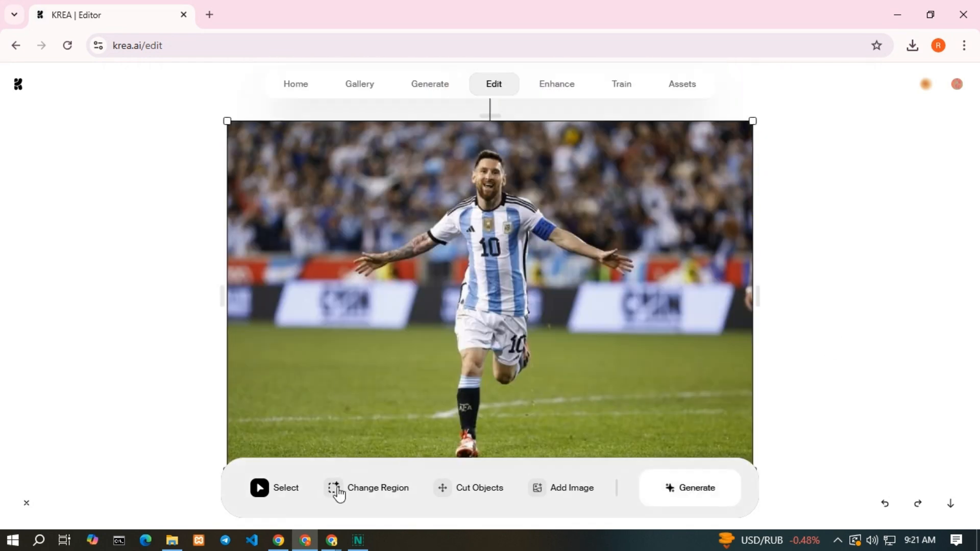
{"action": "left_click", "coordinate": [335, 488]}
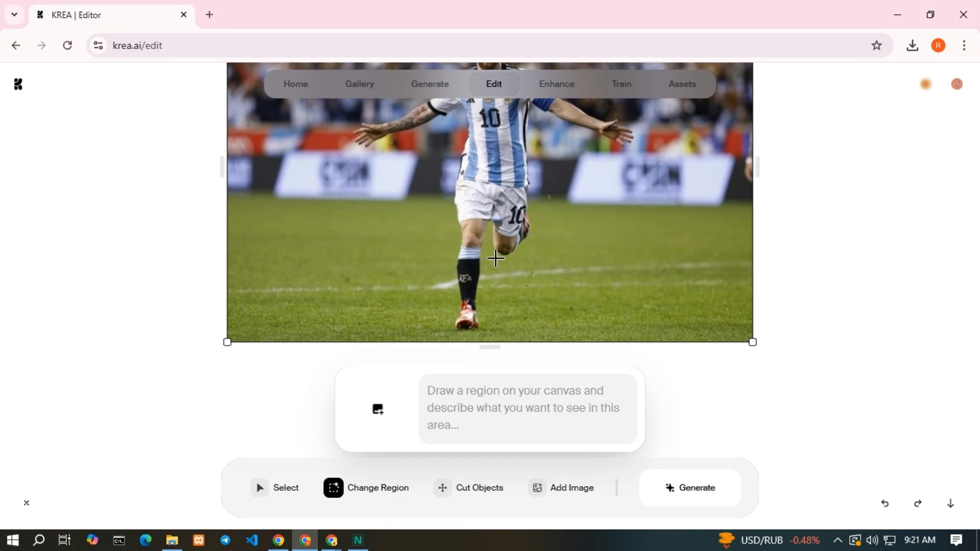
{"action": "mouse_move", "coordinate": [436, 284]}
{"action": "left_mouse_down"}
{"action": "mouse_move", "coordinate": [486, 338]}
{"action": "mouse_move", "coordinate": [497, 339]}
{"action": "left_mouse_up"}
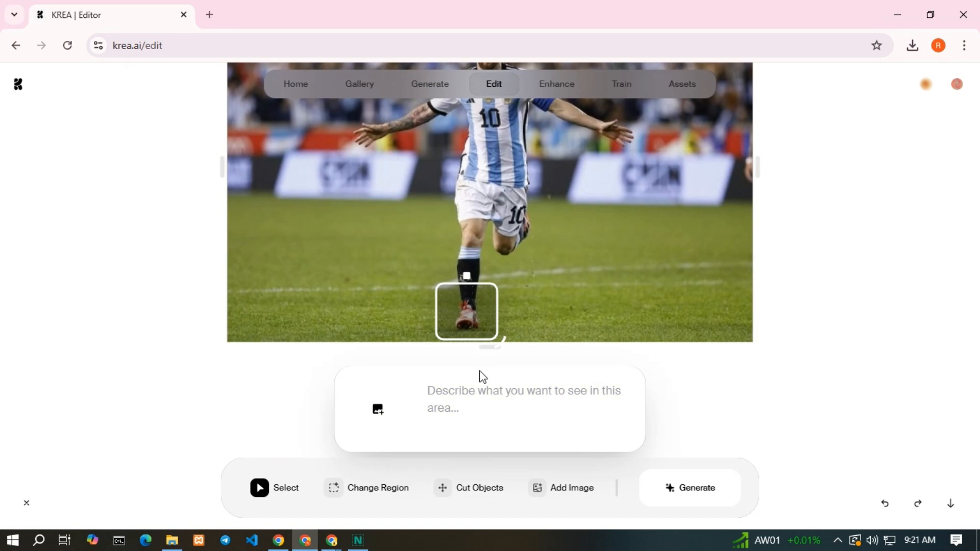
Describe the marked region as "a football" and generate the edit.
{"action": "left_click", "coordinate": [465, 391]}
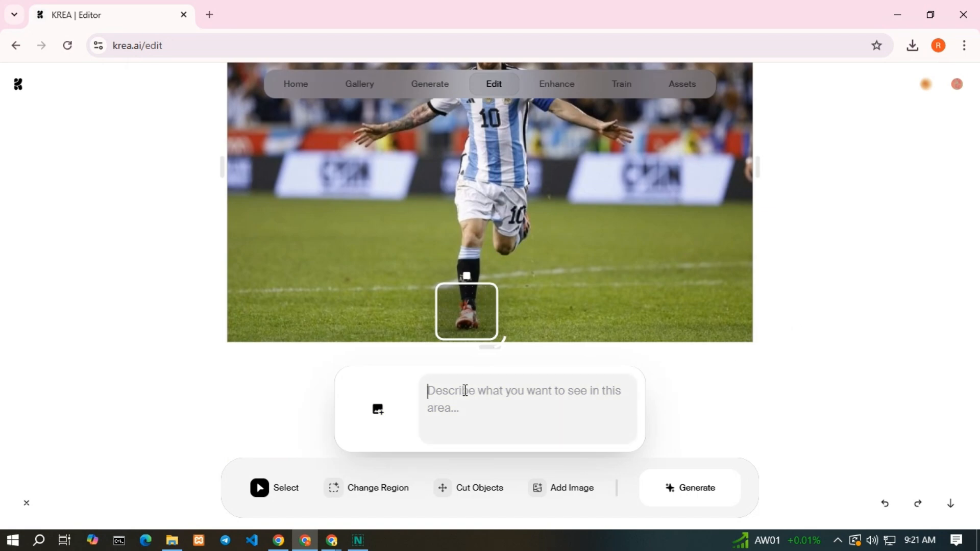
{"action": "type", "text": "a football"}
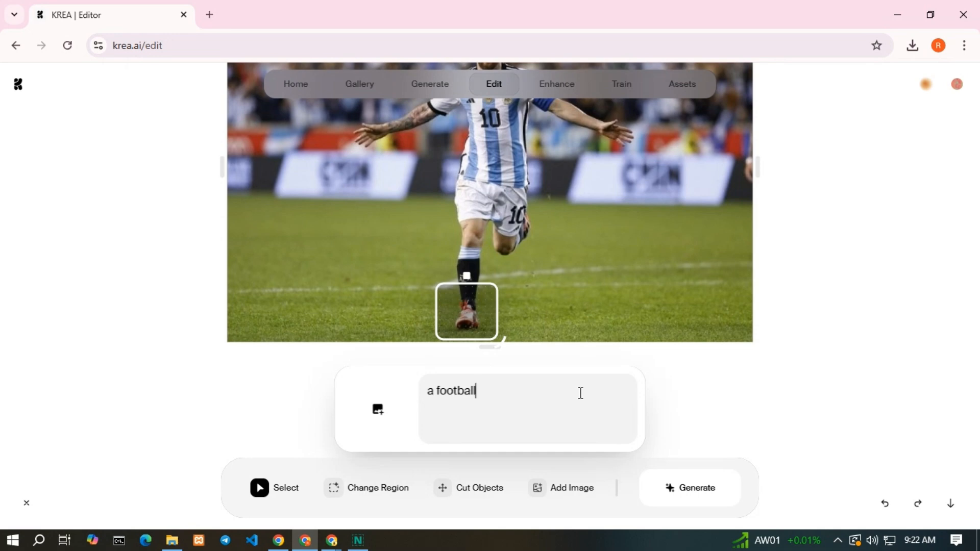
{"action": "left_click", "coordinate": [687, 489]}
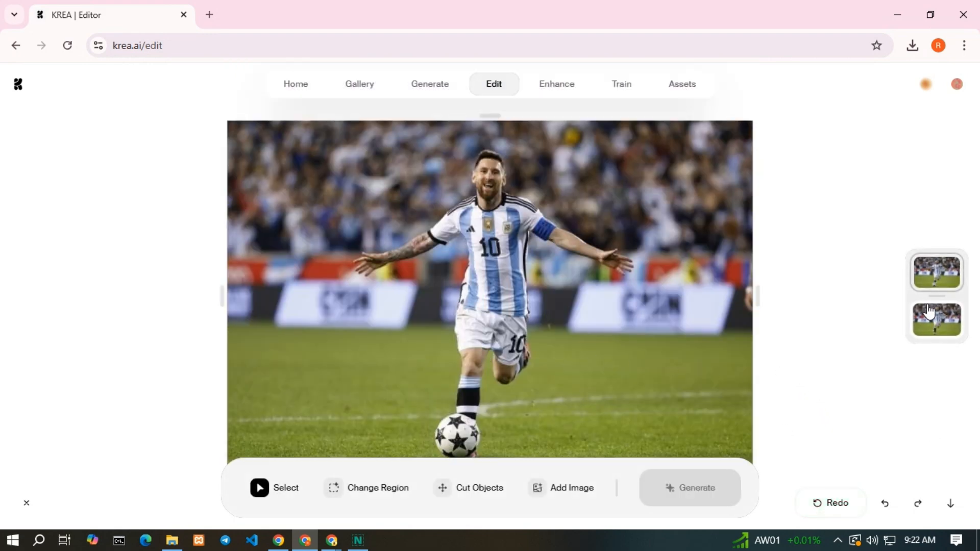
Compare the original photo with the generated football version and inspect the result at the player's feet.
{"action": "left_click", "coordinate": [943, 332]}
{"action": "left_click", "coordinate": [939, 273]}
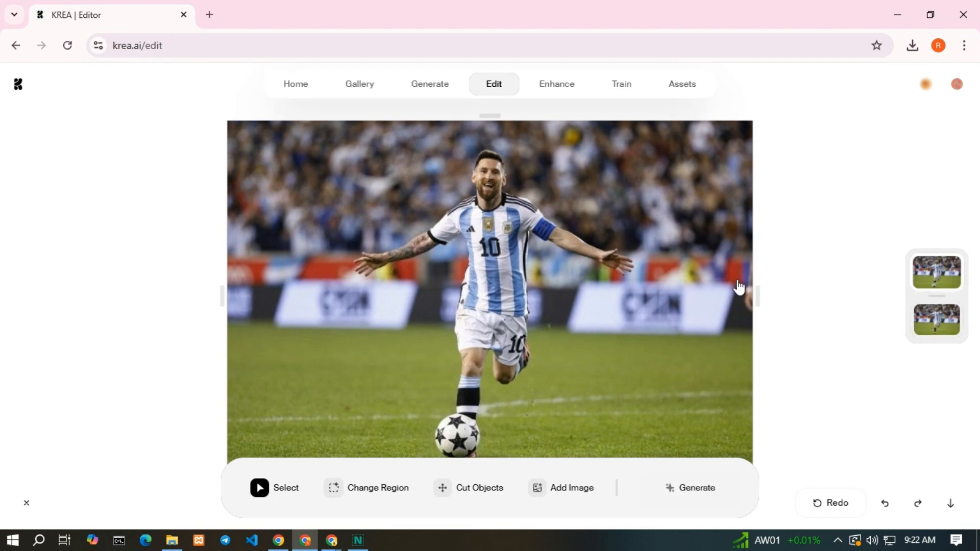
{"action": "scroll", "coordinate": [808, 306], "scroll_direction": "down", "scroll_amount": 4}
{"action": "scroll", "coordinate": [808, 306], "scroll_direction": "up", "scroll_amount": 4}
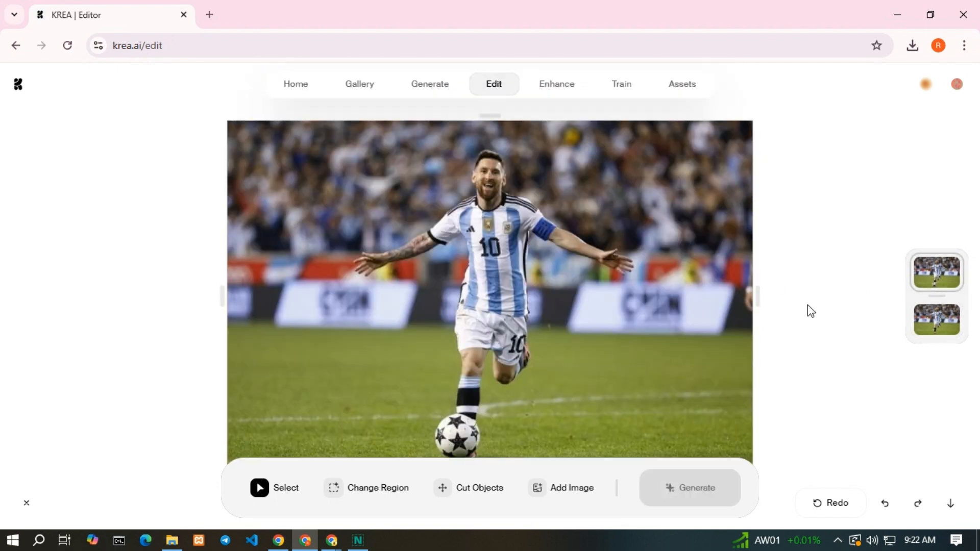
{"action": "scroll", "coordinate": [811, 311], "scroll_direction": "down", "scroll_amount": 2}
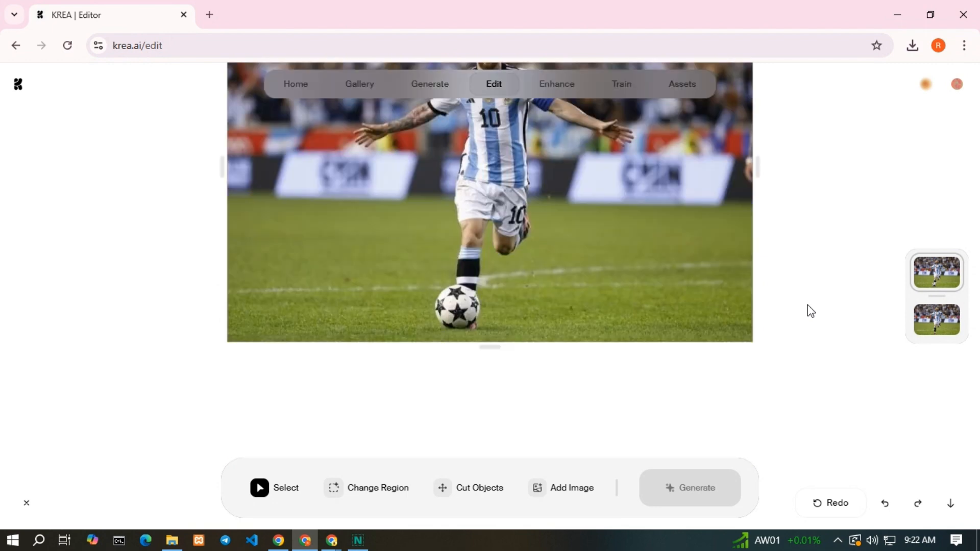
Mark a tall change region around the player's outstretched hand beside the captain's armband and adjust its position over the hand.
{"action": "left_click", "coordinate": [389, 487]}
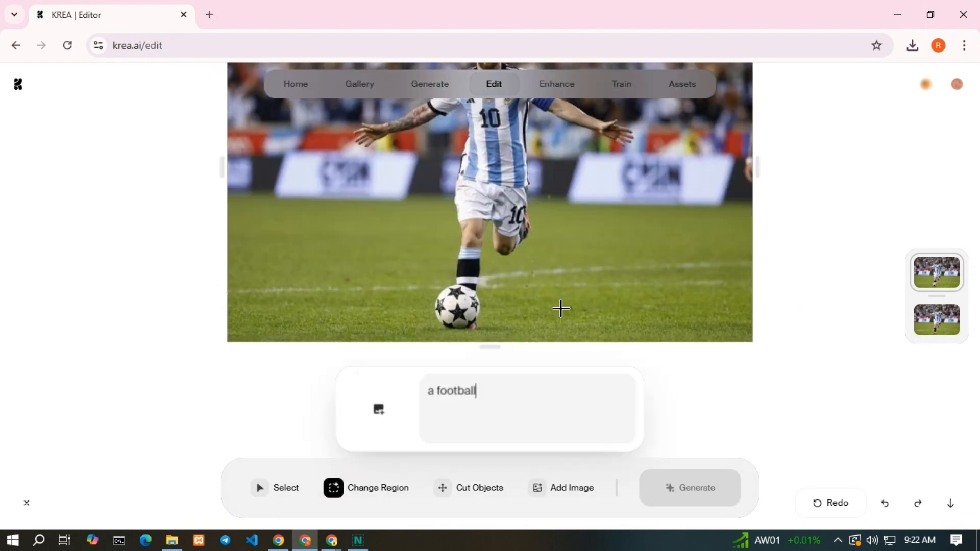
{"action": "scroll", "coordinate": [562, 297], "scroll_direction": "up", "scroll_amount": 3}
{"action": "scroll", "coordinate": [562, 308], "scroll_direction": "down", "scroll_amount": 3}
{"action": "scroll", "coordinate": [563, 309], "scroll_direction": "up", "scroll_amount": 1}
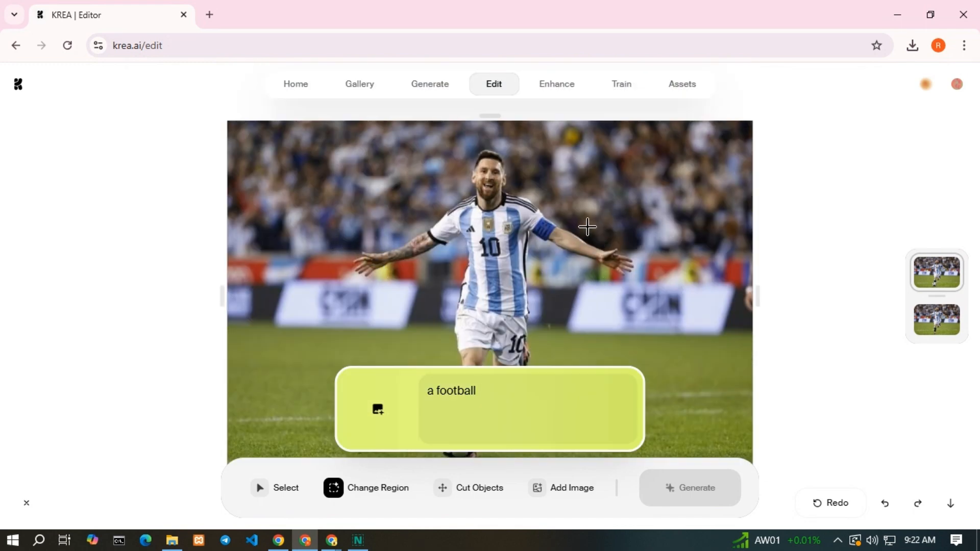
{"action": "left_click_drag", "start_coordinate": [586, 225], "coordinate": [657, 323]}
{"action": "left_click_drag", "start_coordinate": [615, 280], "coordinate": [610, 247]}
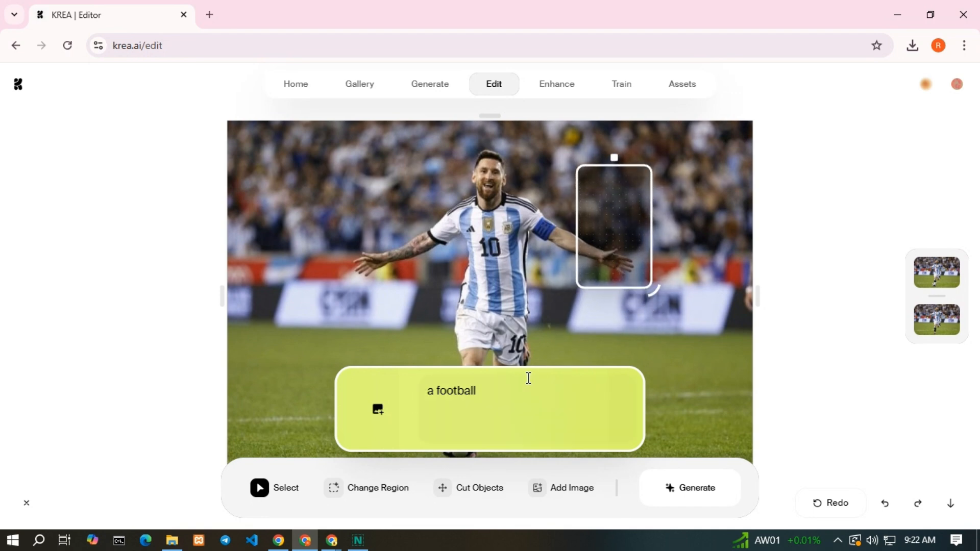
{"action": "left_click_drag", "start_coordinate": [601, 214], "coordinate": [600, 232]}
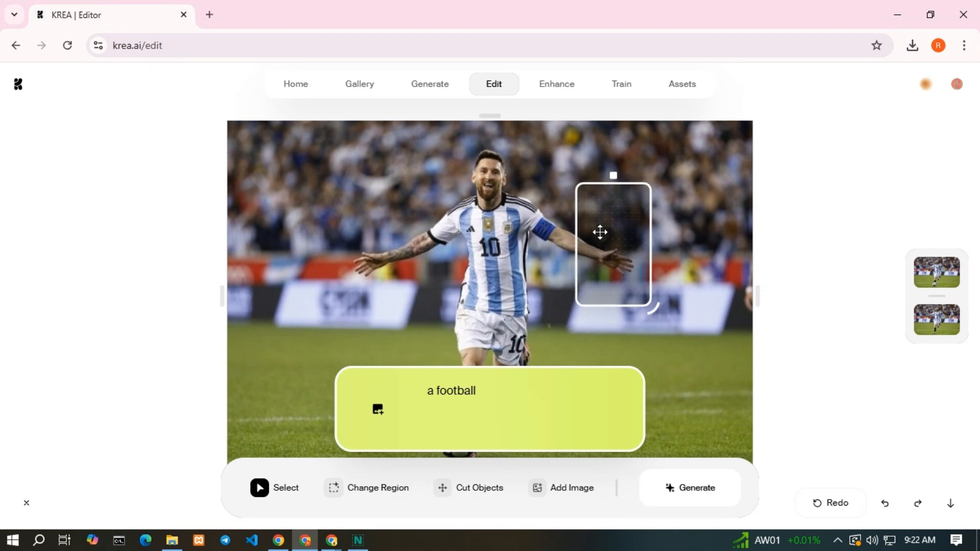
Replace the region description with "a award of Ballon d for his performance" and generate the edit.
{"action": "left_click_drag", "start_coordinate": [490, 385], "coordinate": [438, 391]}
{"action": "key", "text": "BackSpace"}
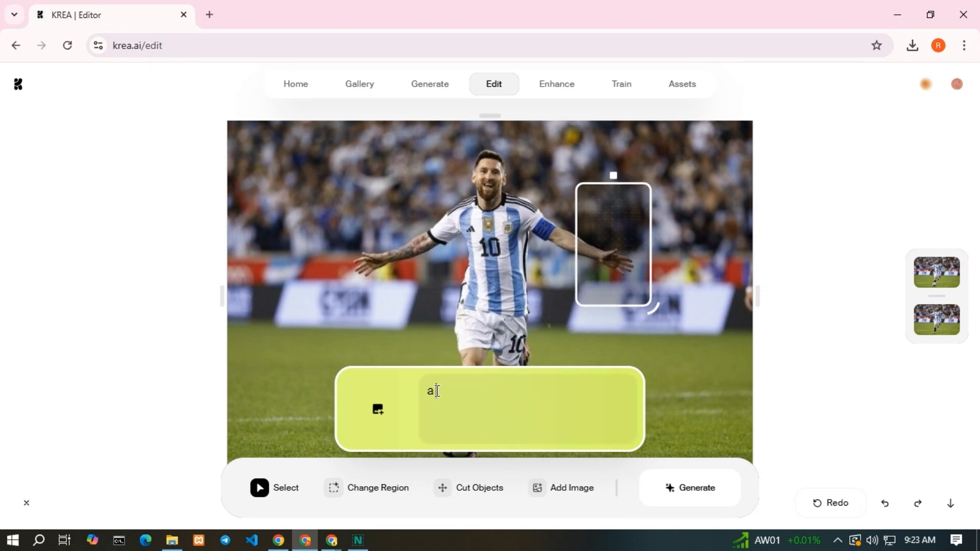
{"action": "type", "text": "award of Ballon d"}
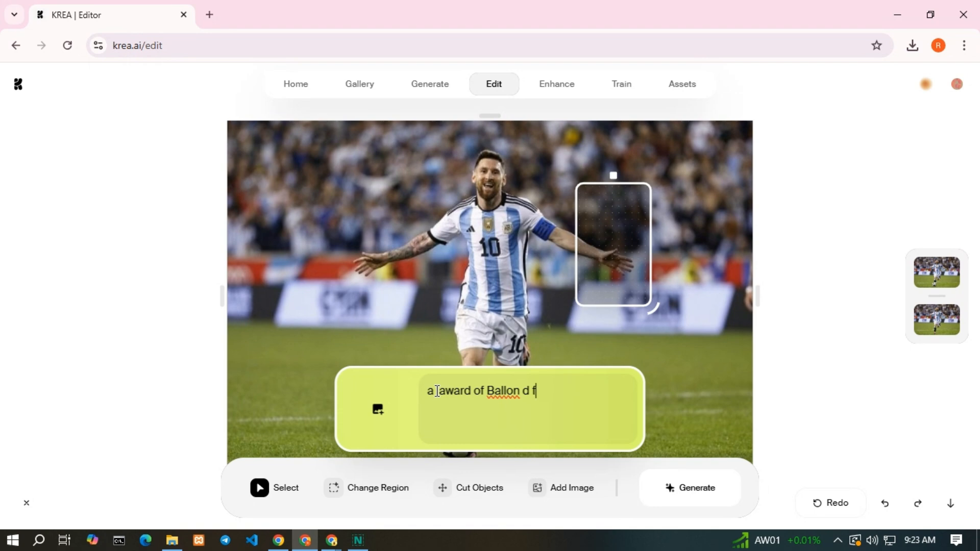
{"action": "type", "text": "for his performance"}
{"action": "left_click", "coordinate": [563, 422]}
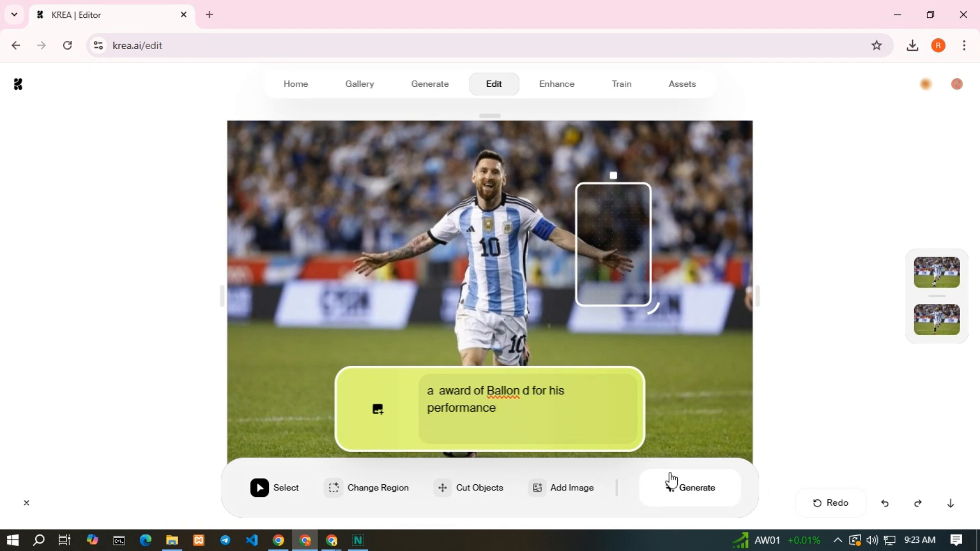
{"action": "left_click", "coordinate": [686, 489]}
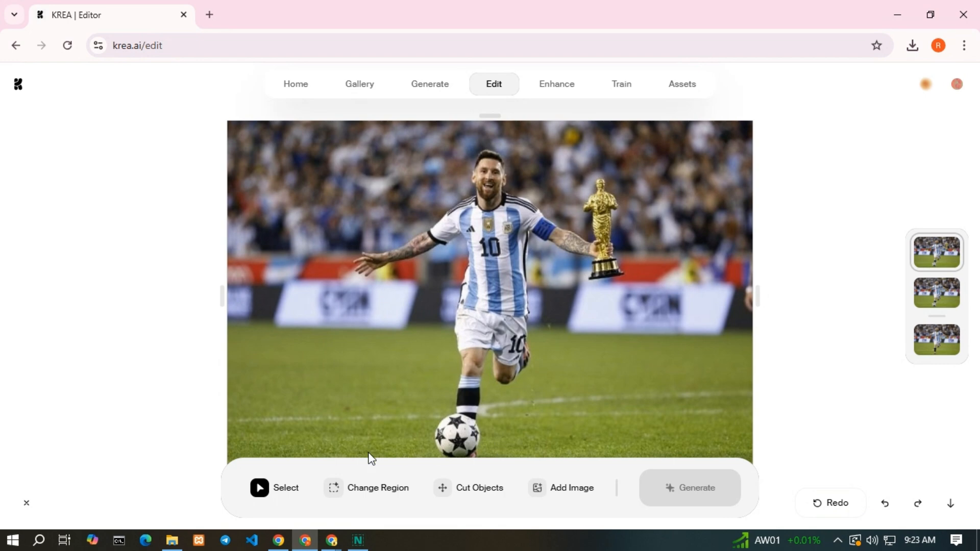
Mark a change region over the player's chest, describe it as "a medal for his performance" and generate the edit.
{"action": "left_click", "coordinate": [372, 491]}
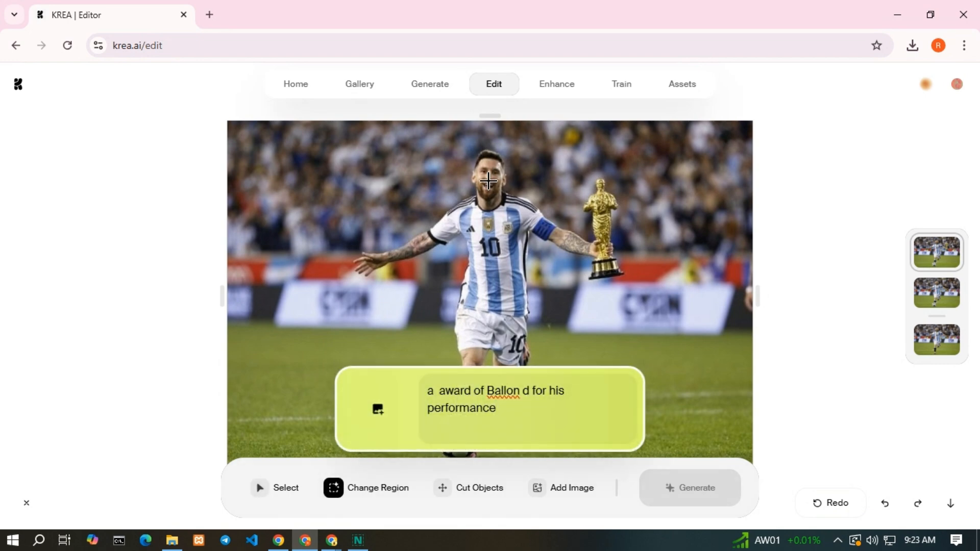
{"action": "left_click_drag", "start_coordinate": [469, 188], "coordinate": [517, 278]}
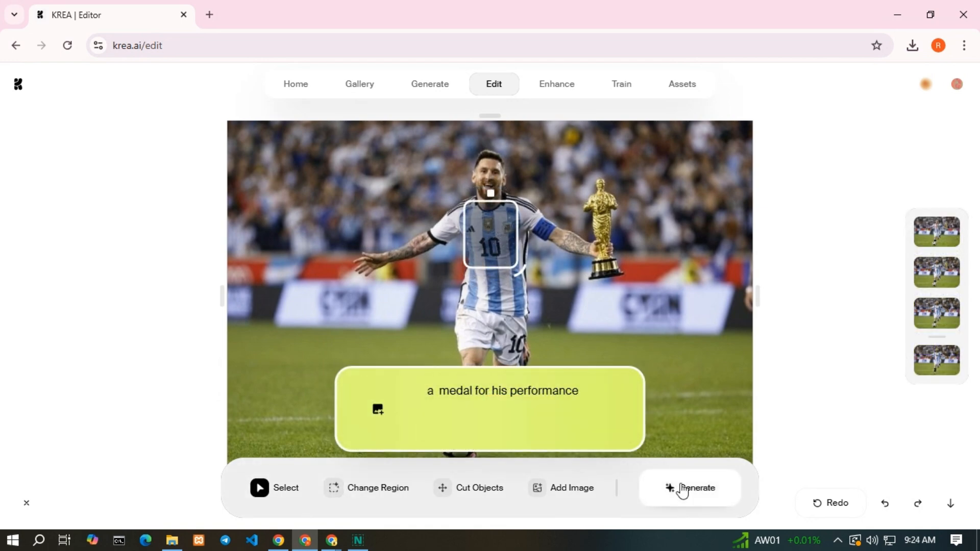
{"action": "left_click", "coordinate": [682, 489]}
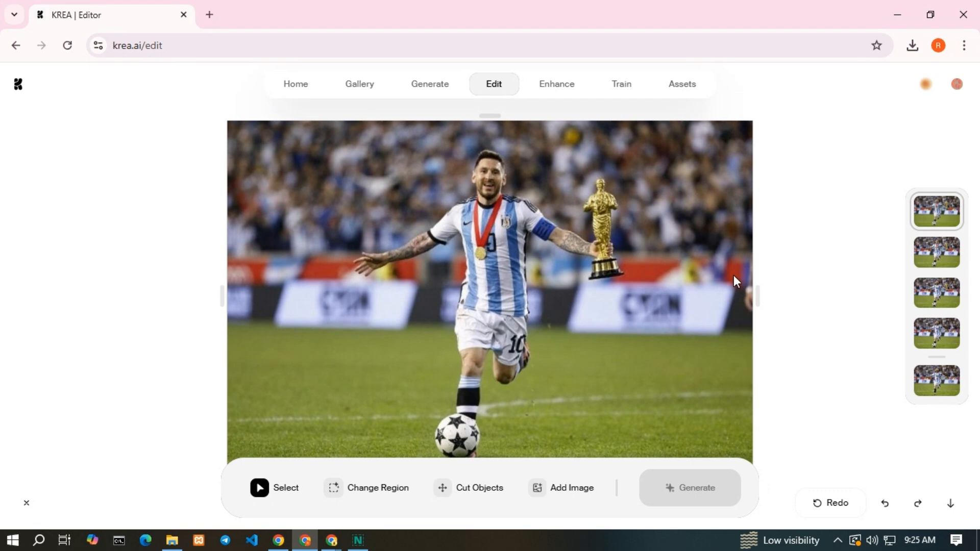
Try to cut out the player's outstretched bare forearm, opposite the trophy, and resize it.
{"action": "left_click", "coordinate": [494, 489]}
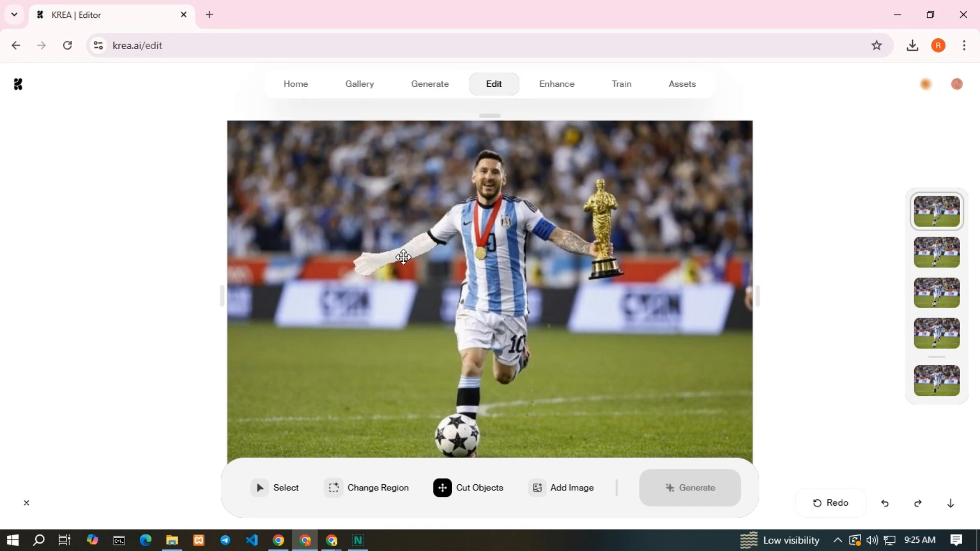
{"action": "left_click", "coordinate": [403, 257]}
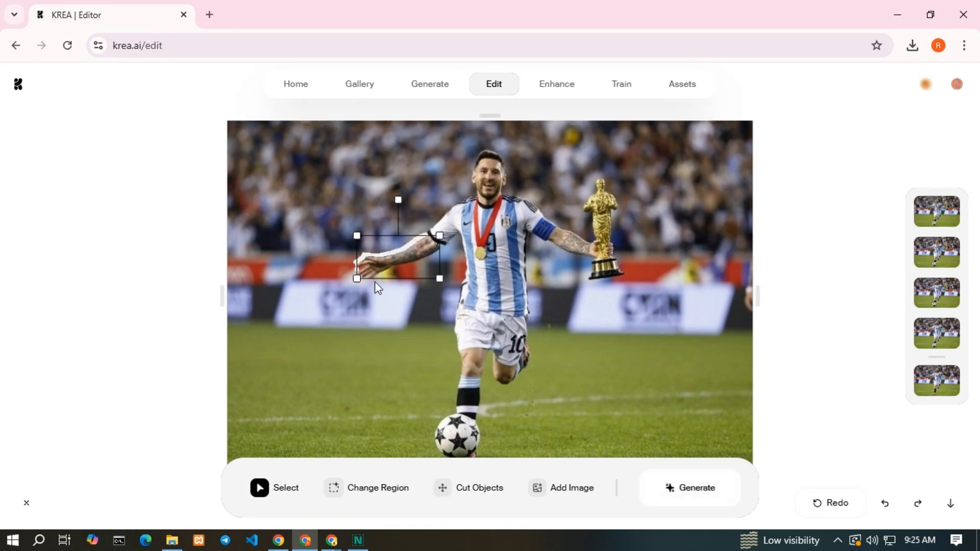
{"action": "left_click_drag", "start_coordinate": [356, 279], "coordinate": [356, 325]}
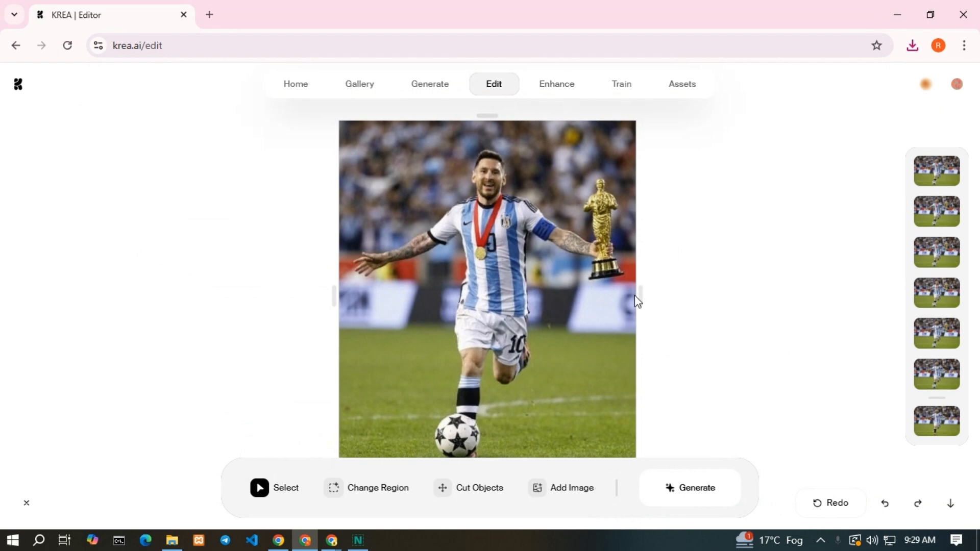
Extend the canvas beyond both sides of the footballer photo and generate the missing background.
{"action": "left_click_drag", "start_coordinate": [641, 296], "coordinate": [833, 304]}
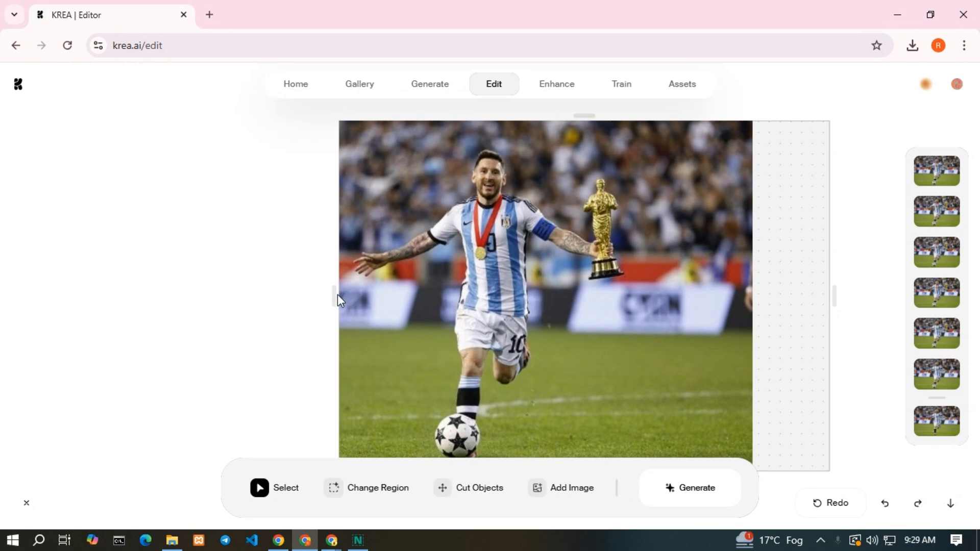
{"action": "left_click_drag", "start_coordinate": [337, 296], "coordinate": [116, 267]}
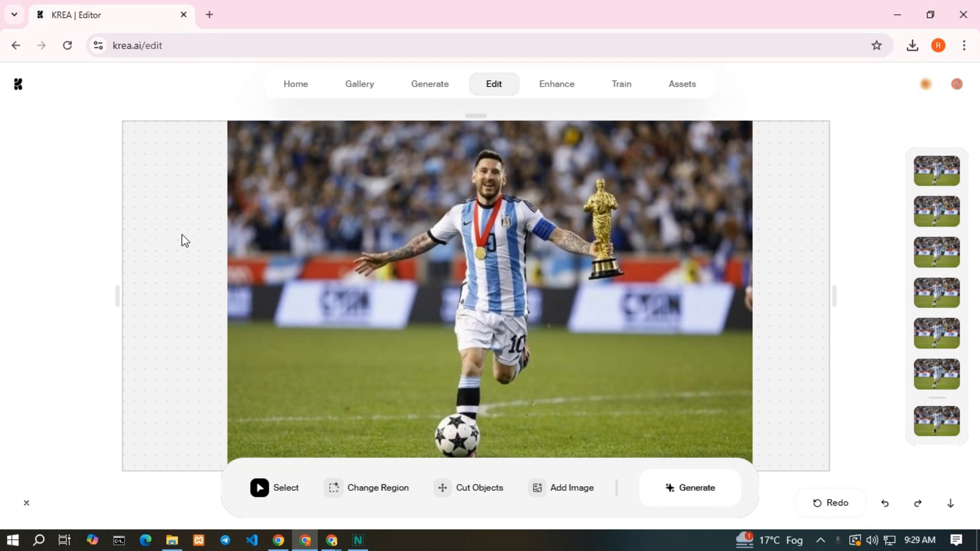
{"action": "left_click", "coordinate": [679, 488]}
{"action": "left_click", "coordinate": [712, 493]}
{"action": "left_click", "coordinate": [685, 494]}
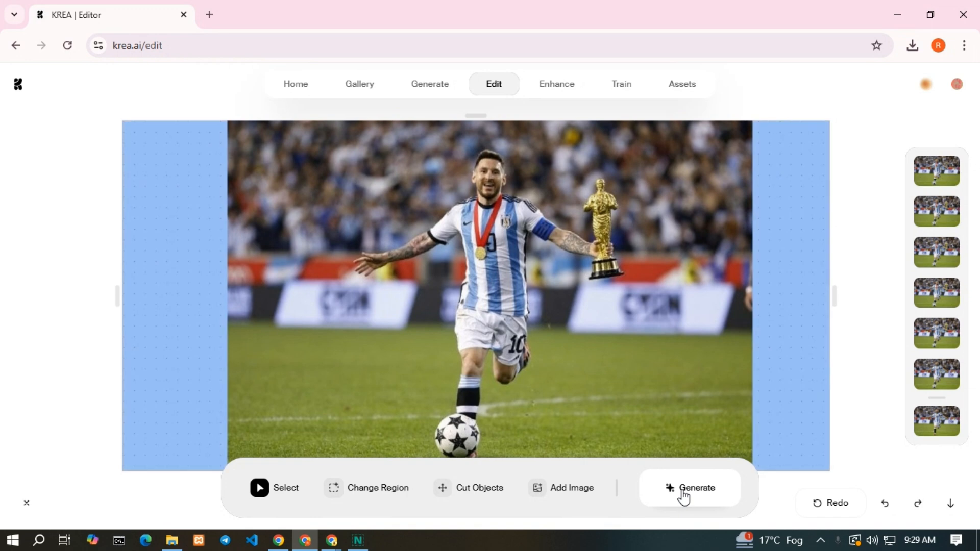
{"action": "left_click", "coordinate": [684, 495]}
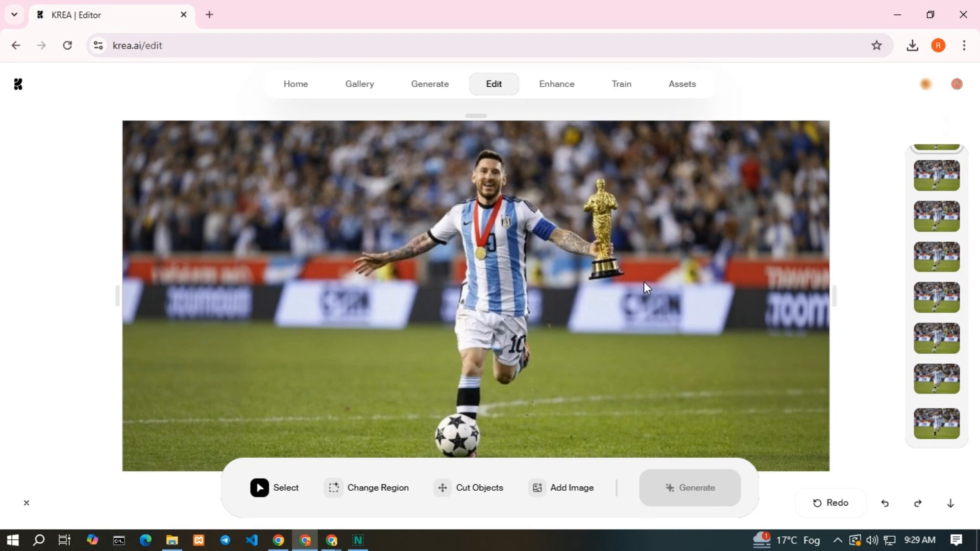
Switch to the Enhance tool and upload the cooking-cat image from the Downloads folder.
{"action": "left_click", "coordinate": [564, 97]}
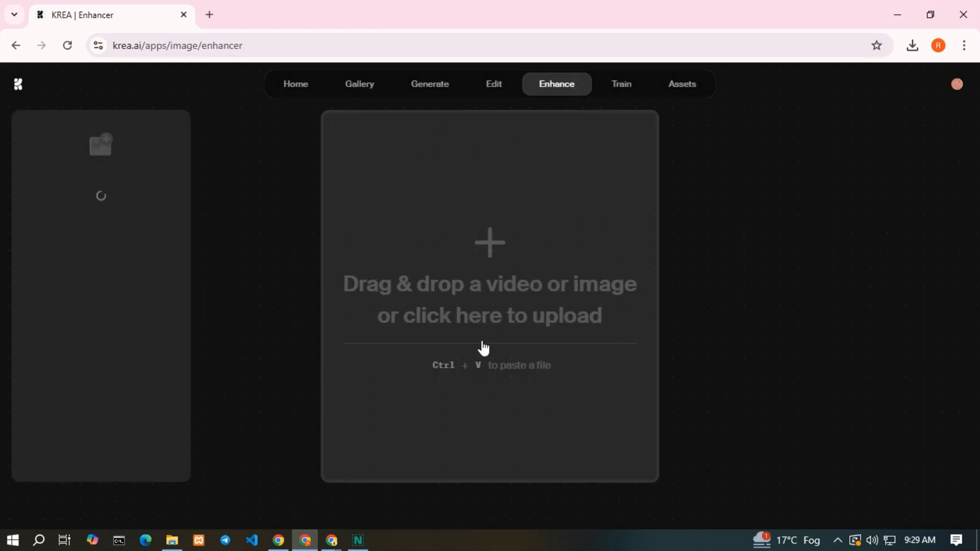
{"action": "left_click", "coordinate": [481, 319]}
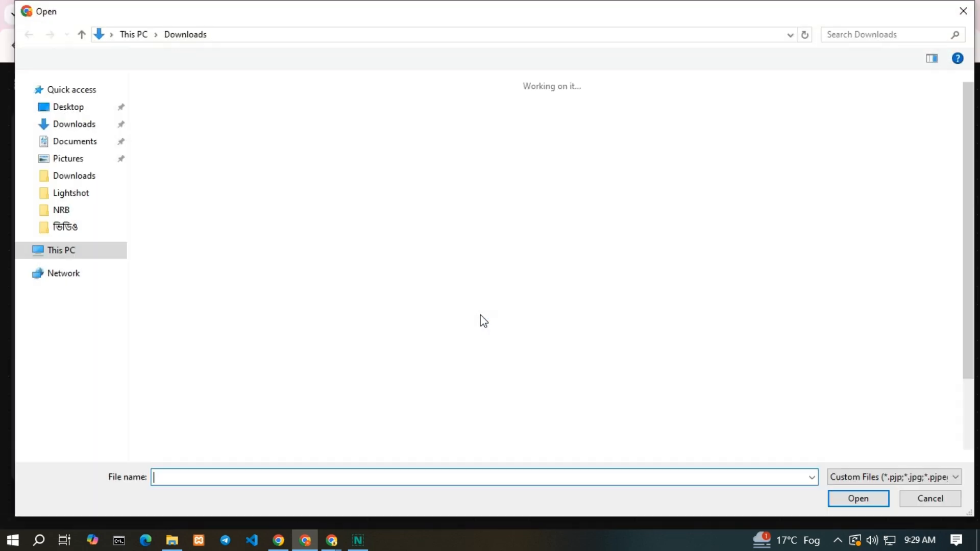
{"action": "left_click", "coordinate": [351, 127]}
{"action": "left_click", "coordinate": [850, 504]}
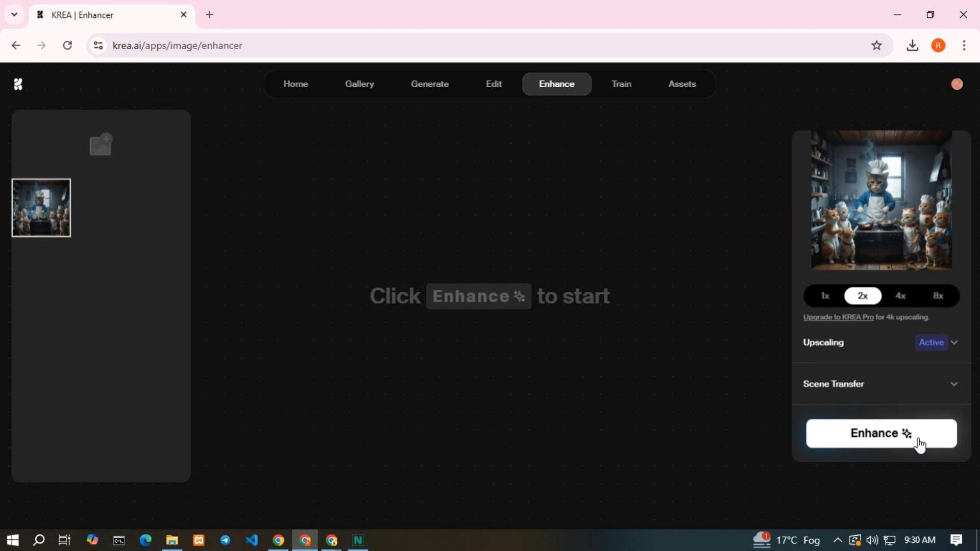
Look at the Scene Transfer option and start enhancing the cooking-cat image at 2x.
{"action": "left_click", "coordinate": [879, 384]}
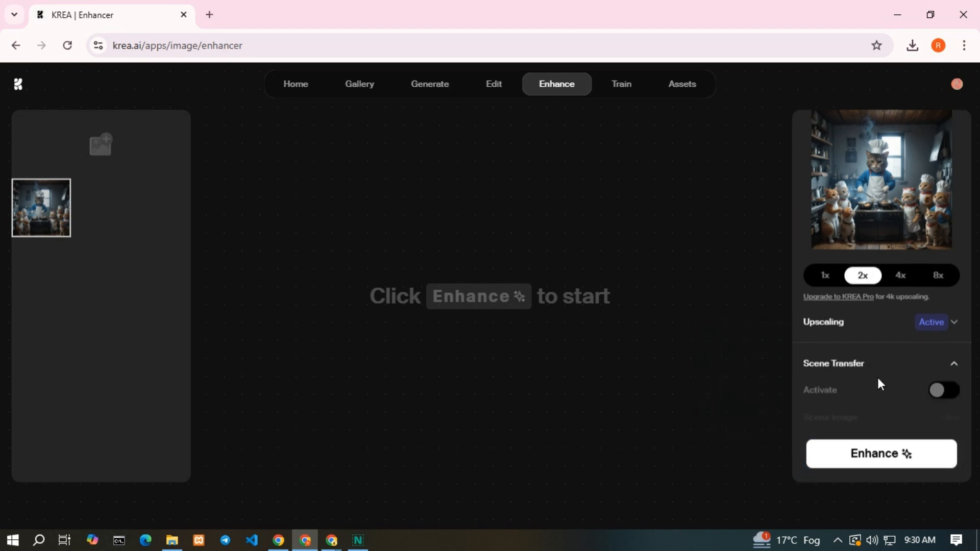
{"action": "left_click", "coordinate": [908, 372]}
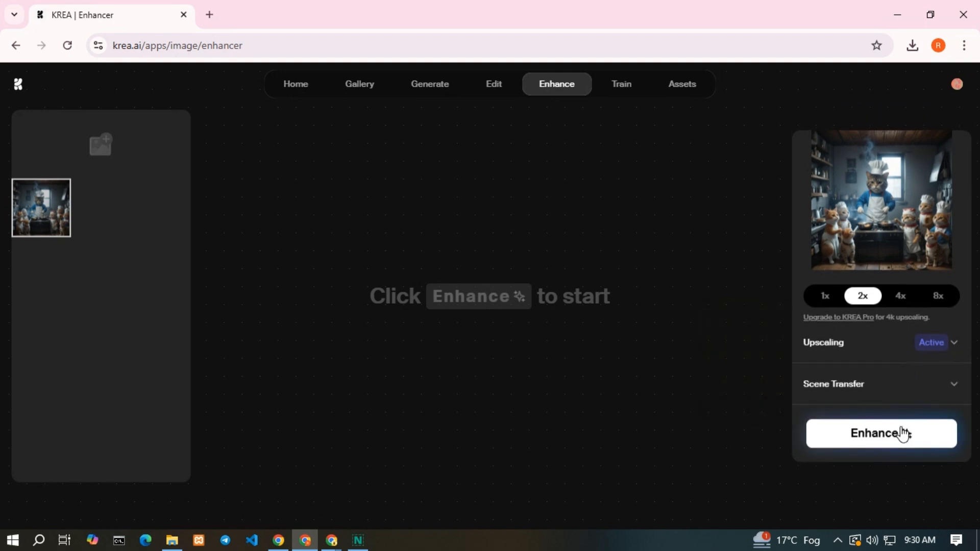
{"action": "left_click", "coordinate": [901, 434]}
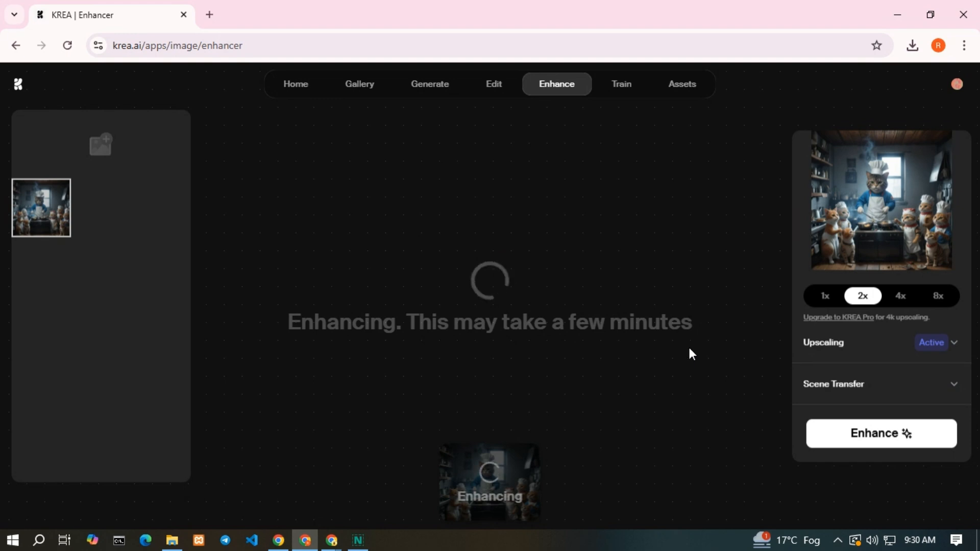
Check the account's profile and usage pages, and reopen the cat image in the enhancer.
{"action": "left_click", "coordinate": [957, 86]}
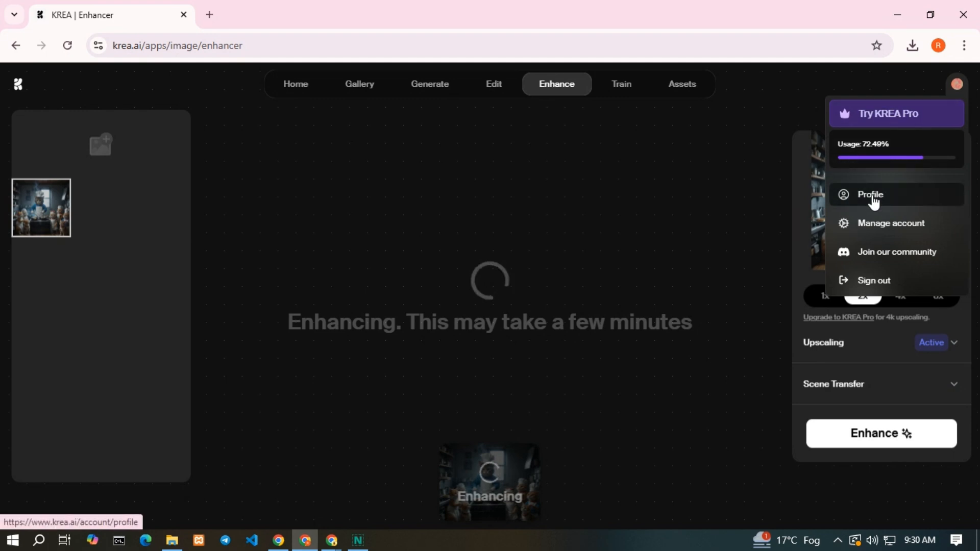
{"action": "left_click", "coordinate": [871, 200]}
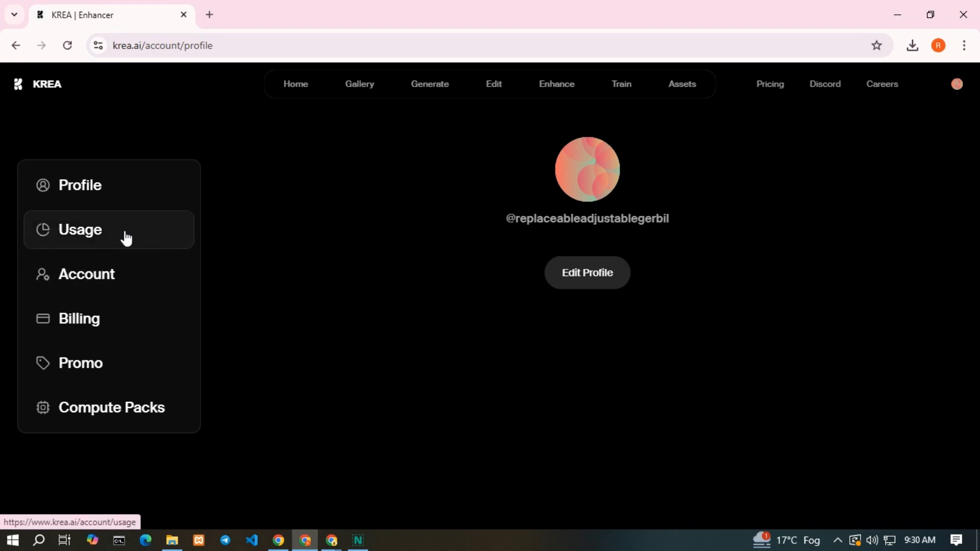
{"action": "left_click", "coordinate": [126, 239]}
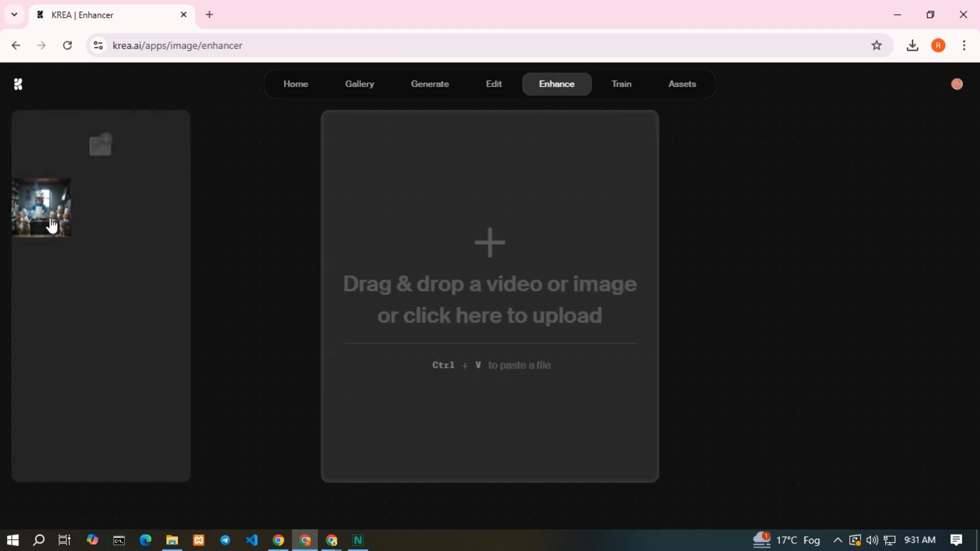
{"action": "left_click", "coordinate": [48, 225]}
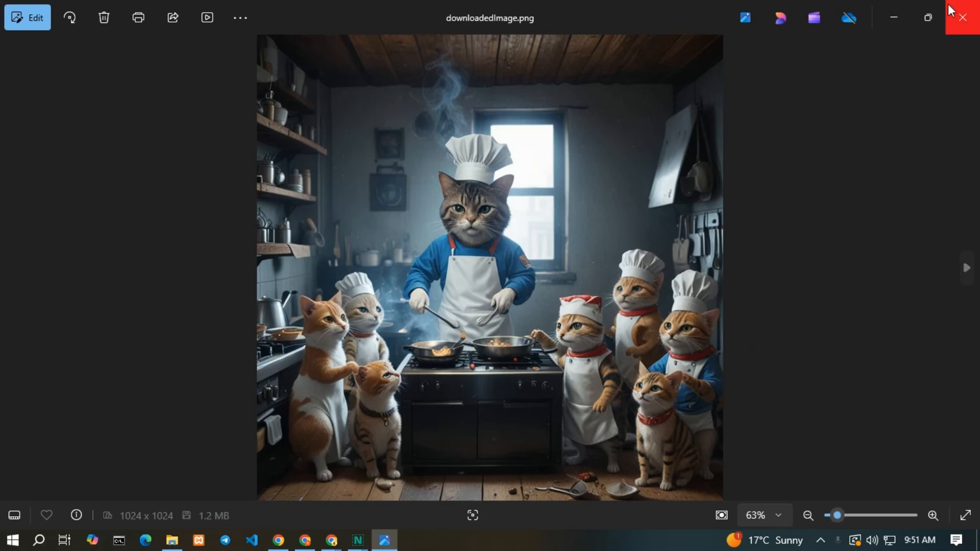
Minimize the image viewer, the empty browser window and the Downloads folder window.
{"action": "left_click", "coordinate": [897, 7]}
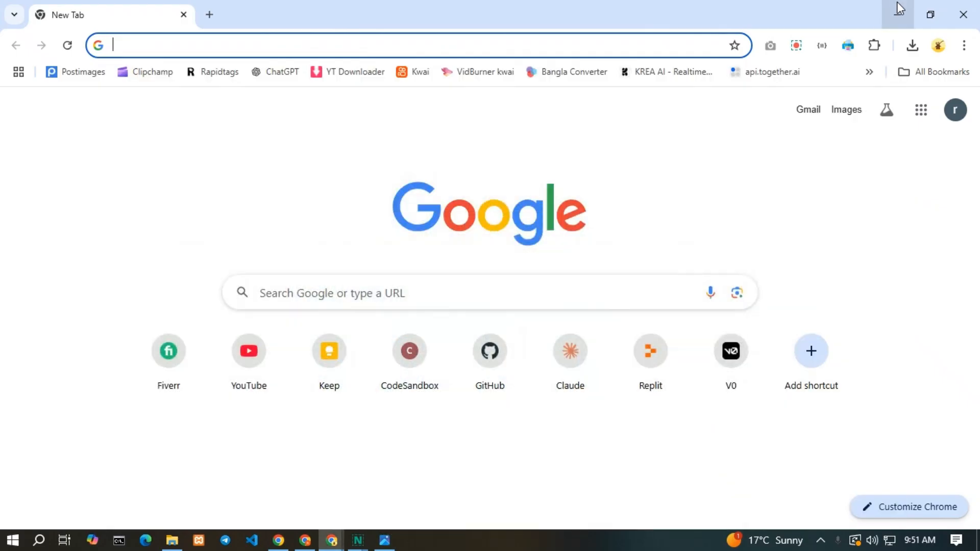
{"action": "left_click", "coordinate": [899, 7]}
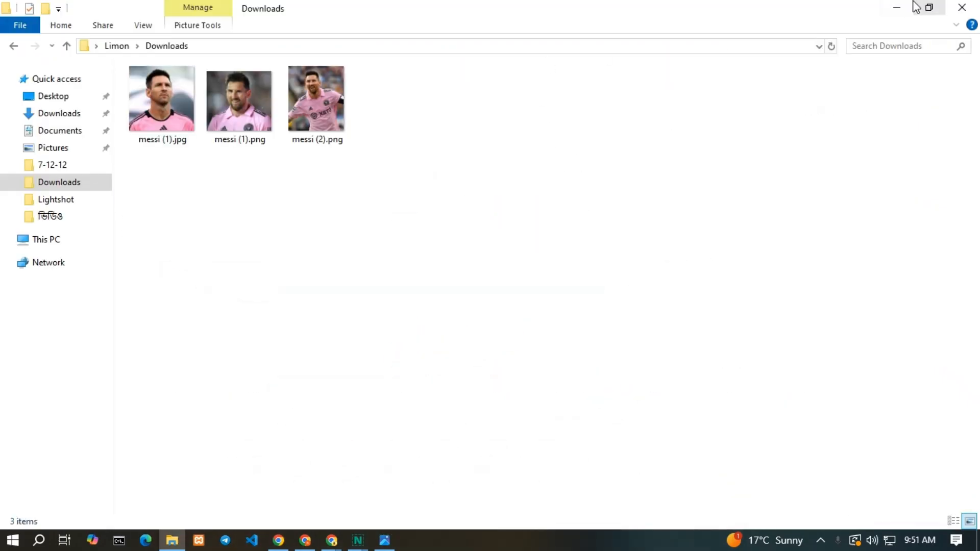
{"action": "left_click", "coordinate": [897, 7]}
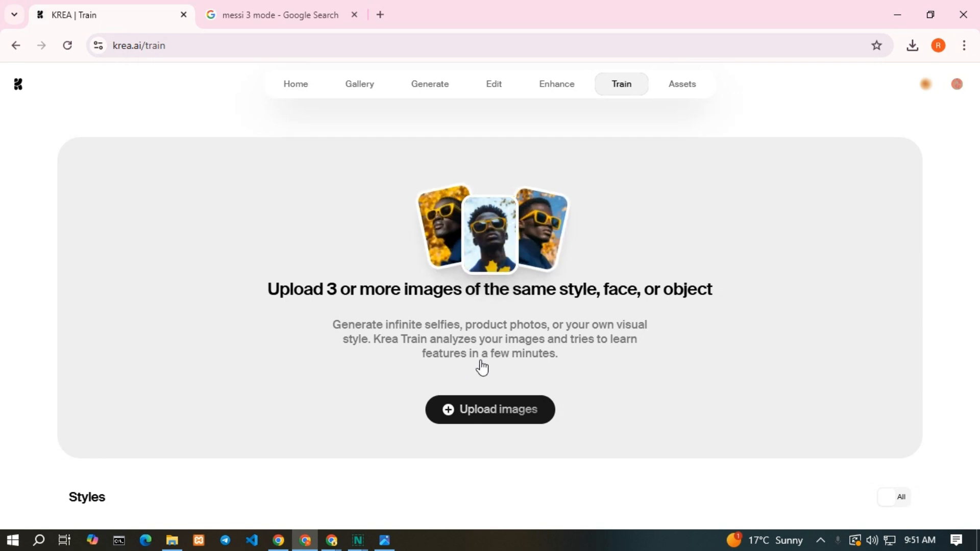
Upload messi (1).jpg, messi (1).png and messi (2).png from Limon's Downloads folder as training images.
{"action": "left_click", "coordinate": [479, 415]}
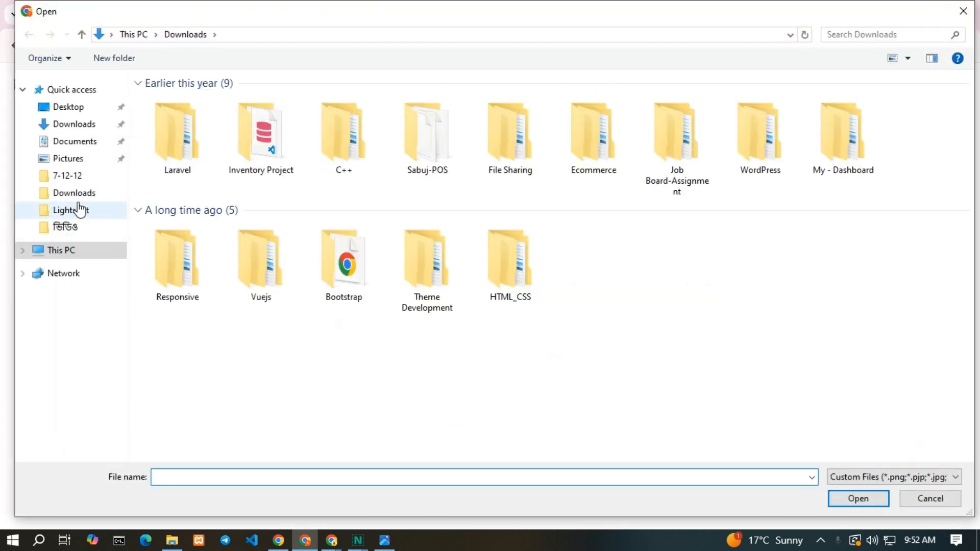
{"action": "left_click", "coordinate": [64, 129]}
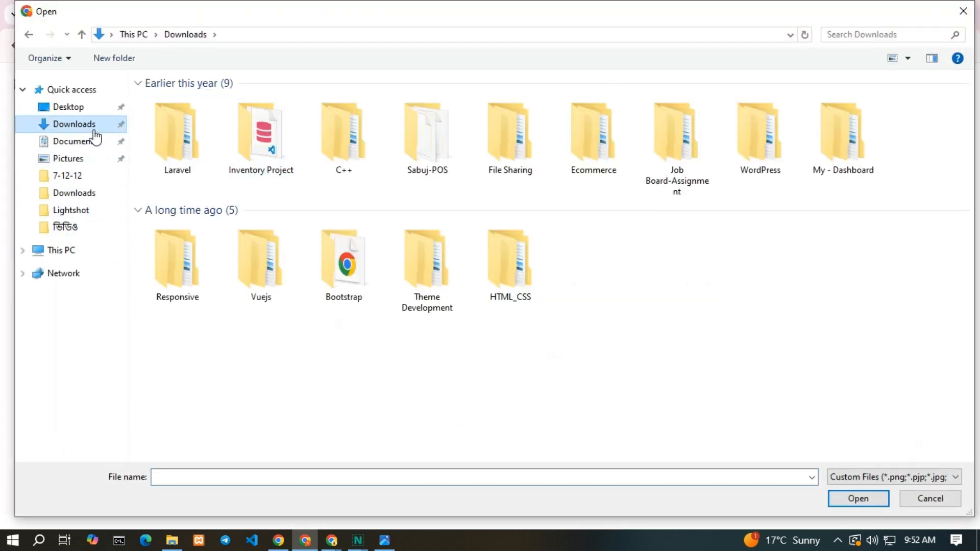
{"action": "left_click", "coordinate": [94, 193]}
{"action": "left_click_drag", "start_coordinate": [375, 201], "coordinate": [173, 120]}
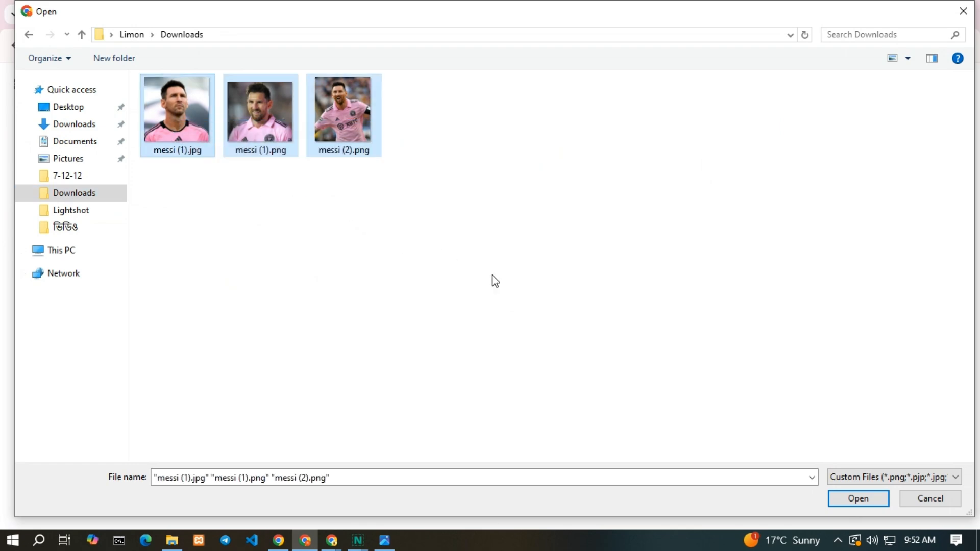
{"action": "left_click", "coordinate": [872, 500]}
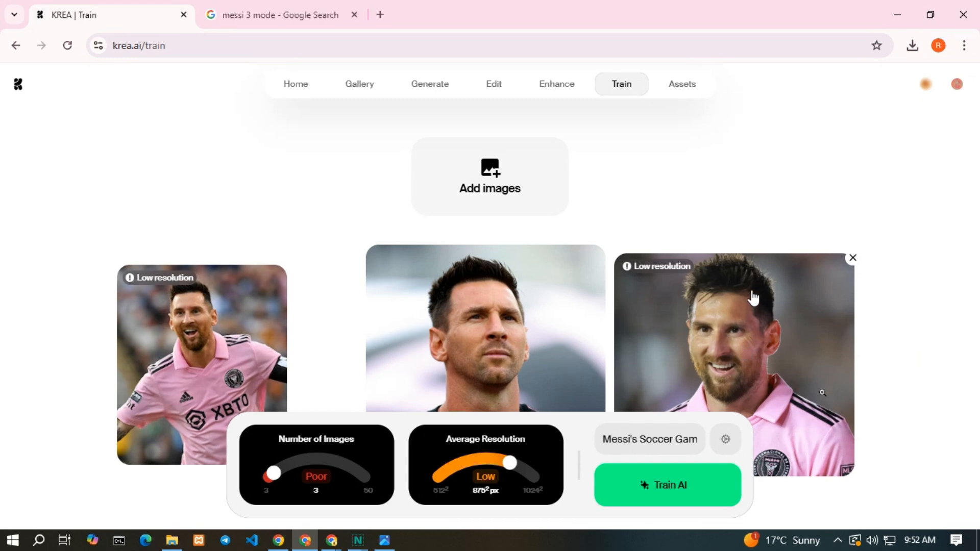
Review the three uploaded training photos and try to start training the AI on them.
{"action": "scroll", "coordinate": [659, 250], "scroll_direction": "down", "scroll_amount": 2}
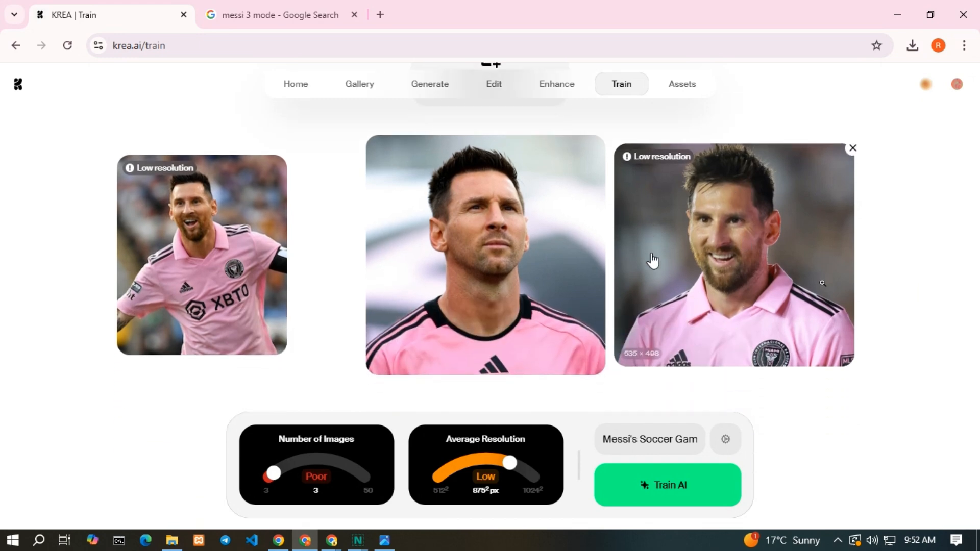
{"action": "scroll", "coordinate": [653, 260], "scroll_direction": "up", "scroll_amount": 1}
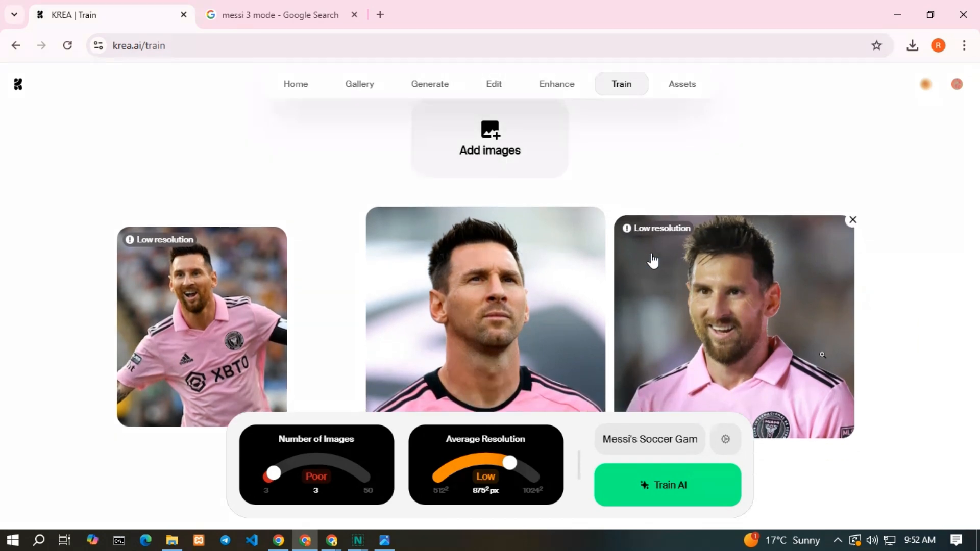
{"action": "scroll", "coordinate": [653, 261], "scroll_direction": "down", "scroll_amount": 1}
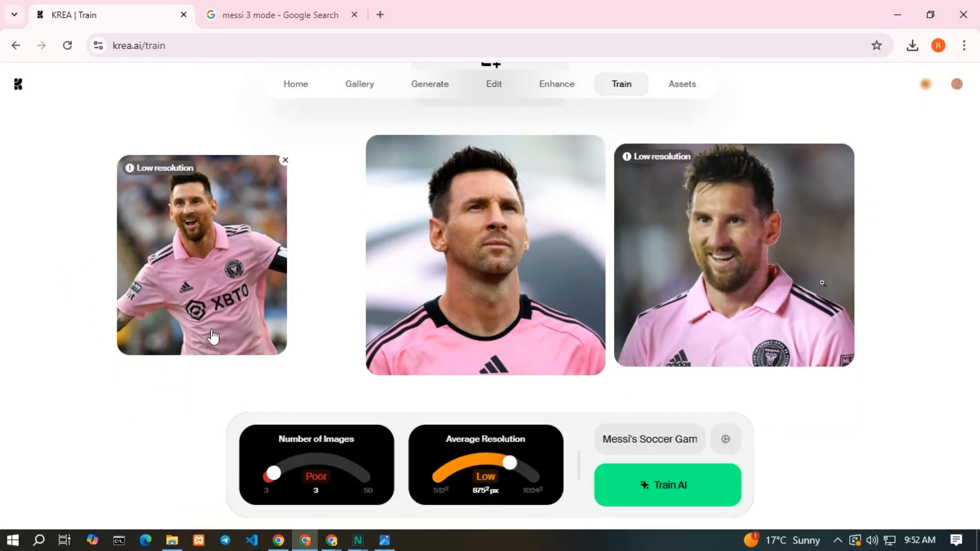
{"action": "scroll", "coordinate": [568, 352], "scroll_direction": "up", "scroll_amount": 2}
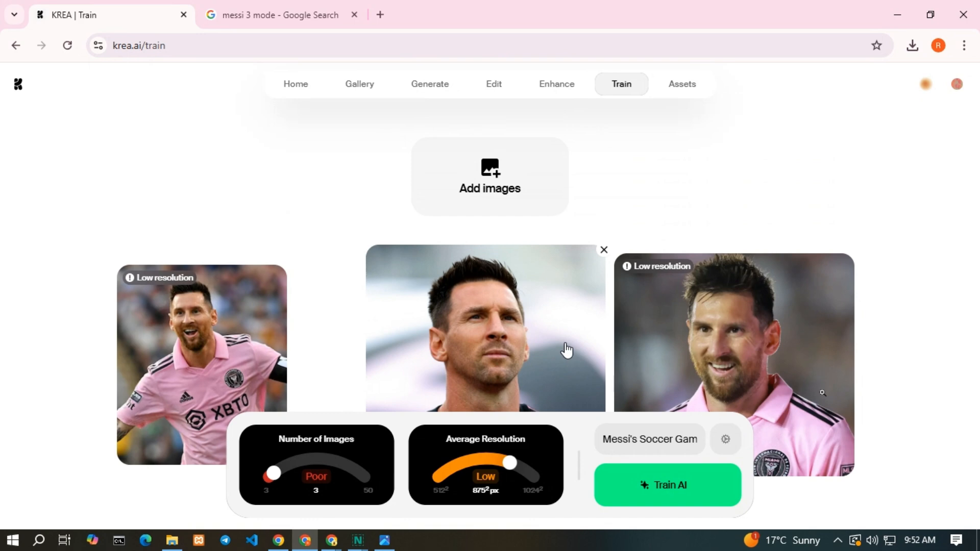
{"action": "scroll", "coordinate": [566, 350], "scroll_direction": "down", "scroll_amount": 2}
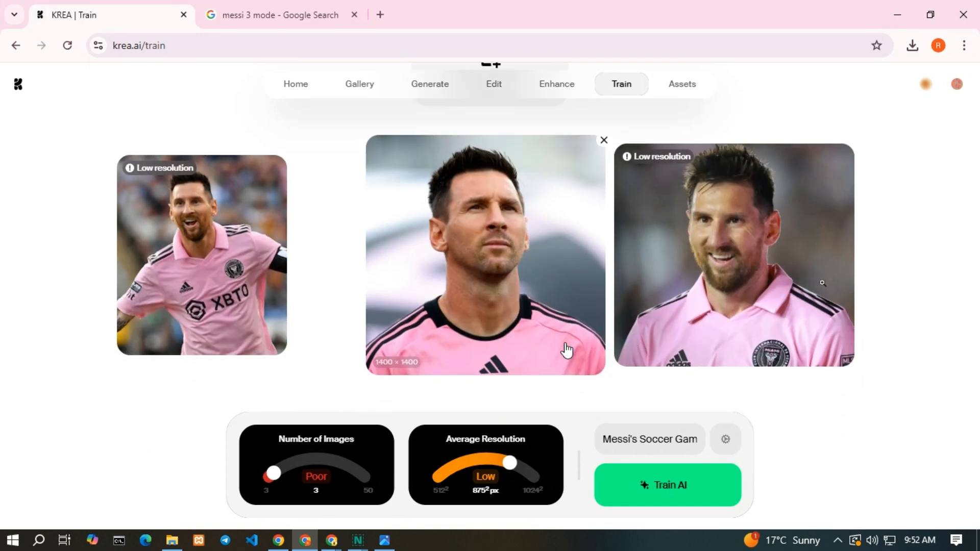
{"action": "mouse_move", "coordinate": [674, 487]}
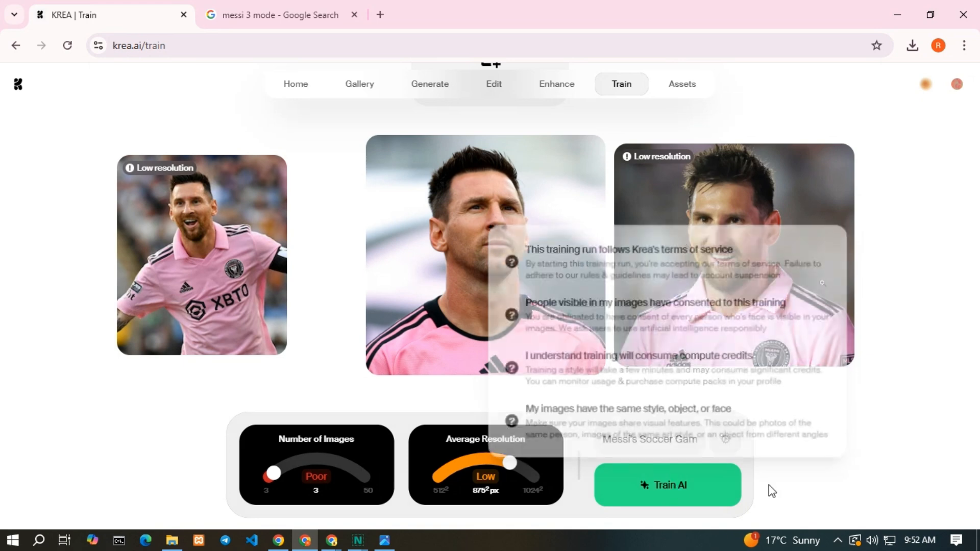
{"action": "left_click", "coordinate": [633, 487]}
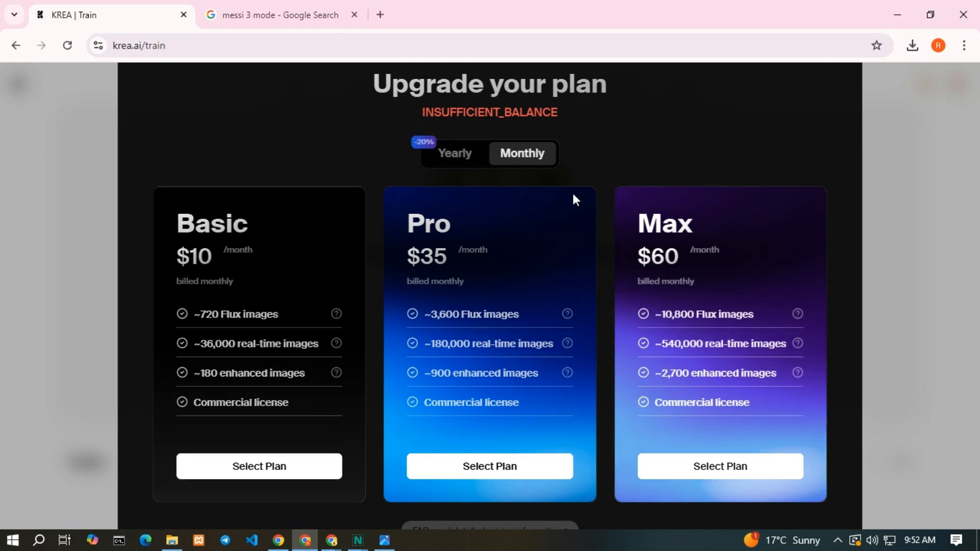
Look through the monthly Basic, Pro and Max upgrade plans and dismiss the pricing window.
{"action": "scroll", "coordinate": [650, 256], "scroll_direction": "down", "scroll_amount": 2}
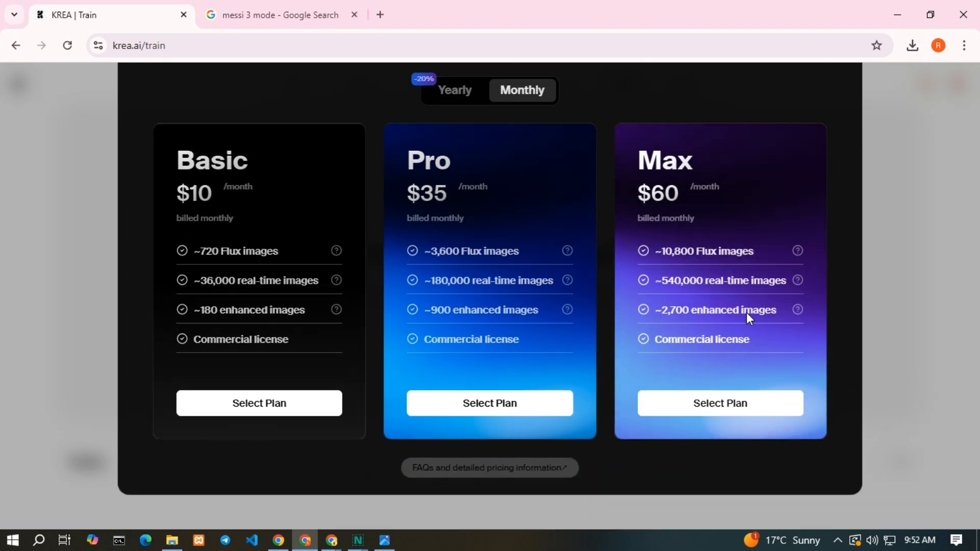
{"action": "scroll", "coordinate": [746, 313], "scroll_direction": "up", "scroll_amount": 2}
{"action": "left_click", "coordinate": [922, 299]}
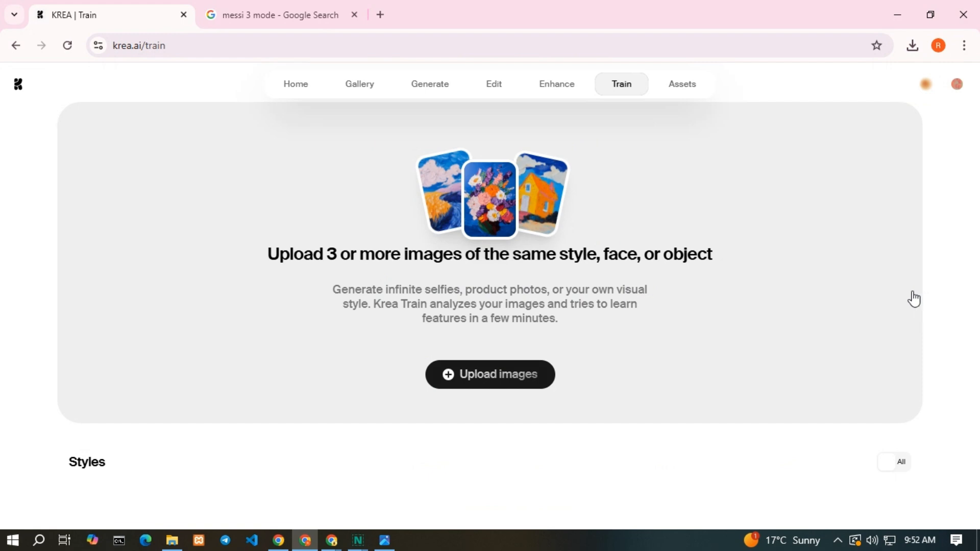